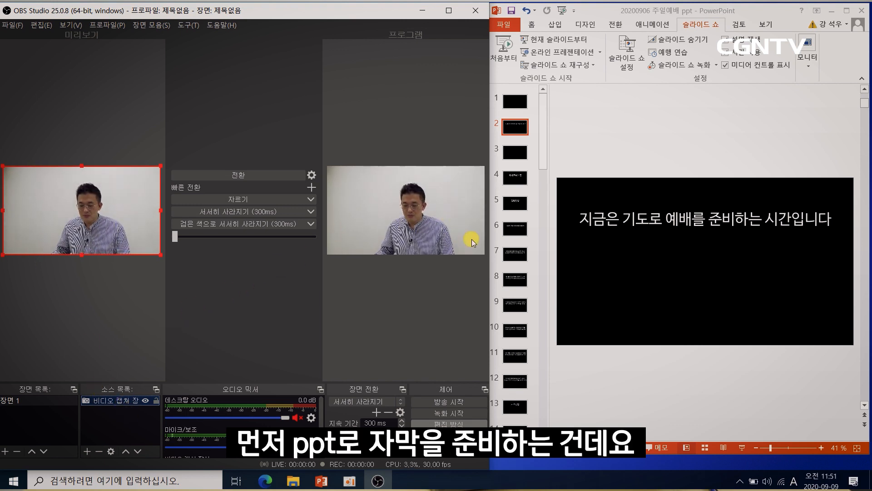
In the PowerPoint worship presentation, look through slides 2 to 12 with the blank screens, order titles and two-line hymn lyrics.
left_click(519, 127)
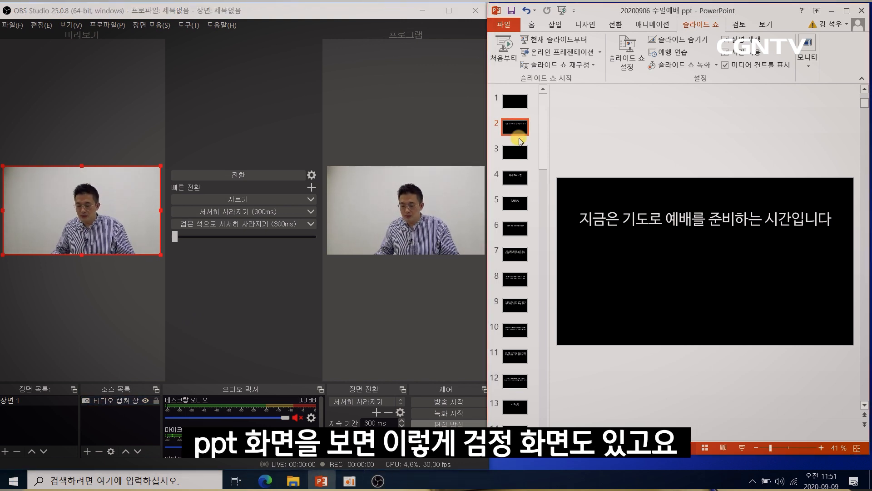
left_click(519, 155)
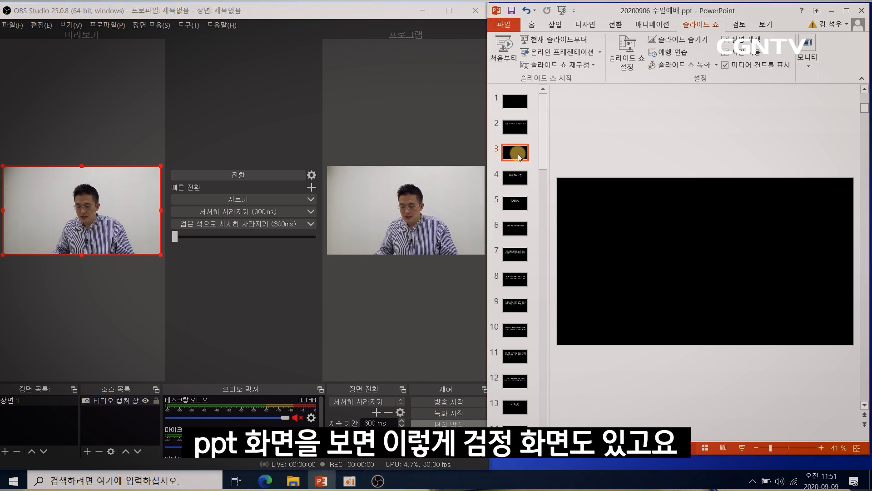
left_click(518, 178)
left_click(520, 207)
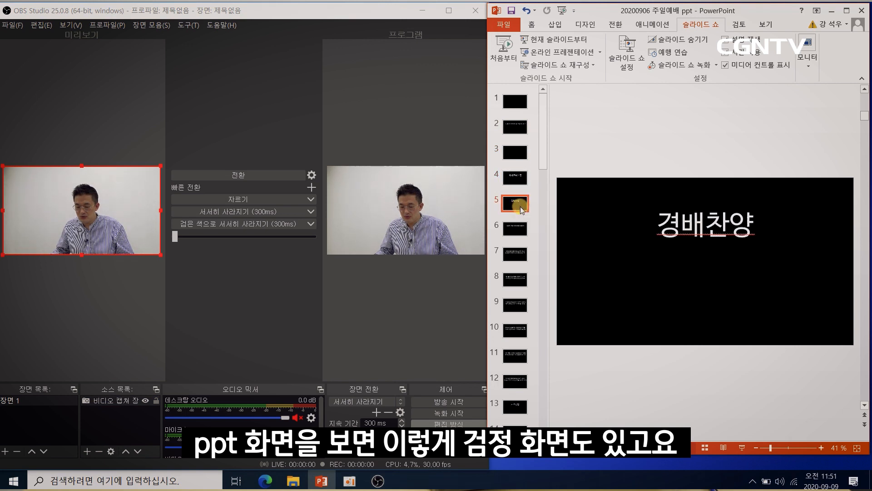
left_click(519, 231)
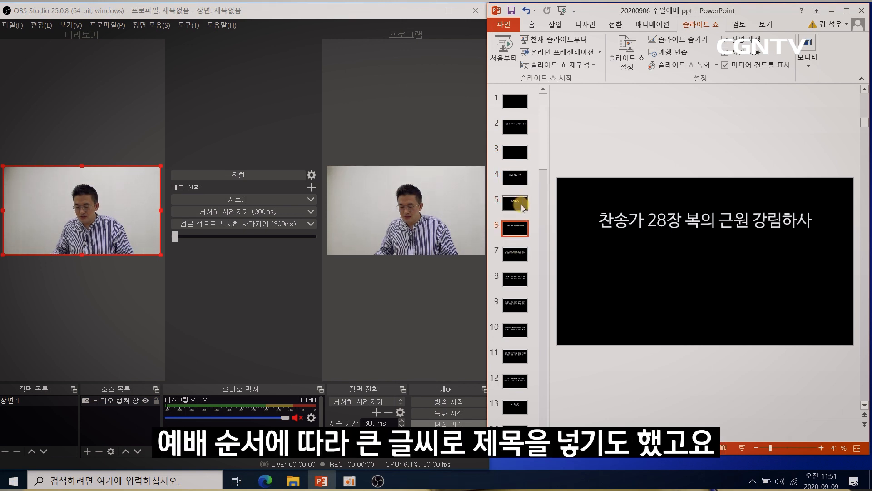
left_click(515, 203)
left_click(520, 256)
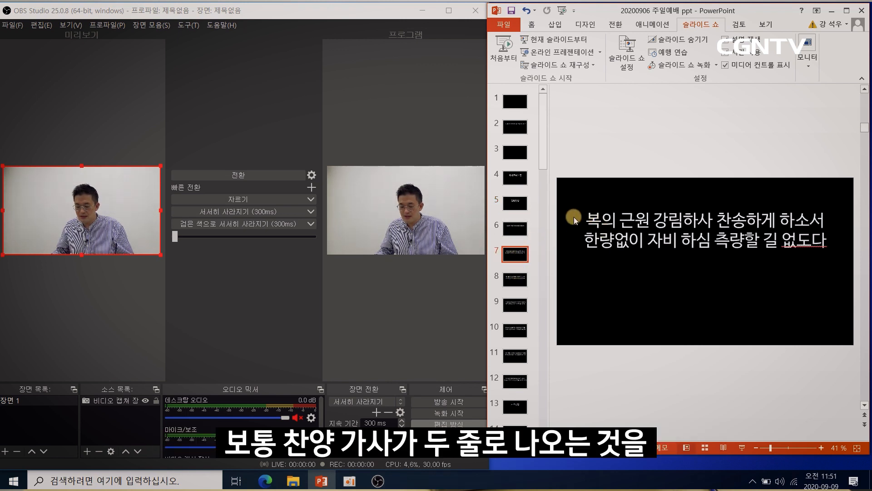
left_click(515, 281)
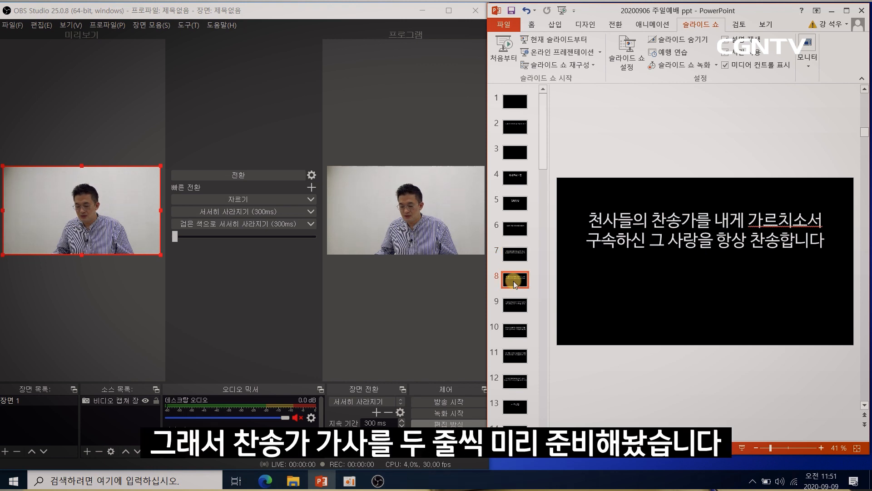
left_click(519, 309)
left_click(519, 332)
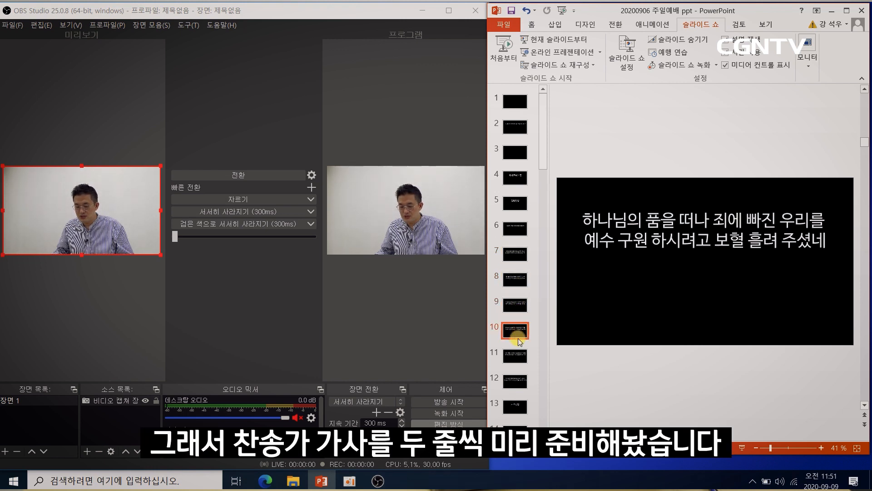
left_click(516, 355)
left_click(515, 381)
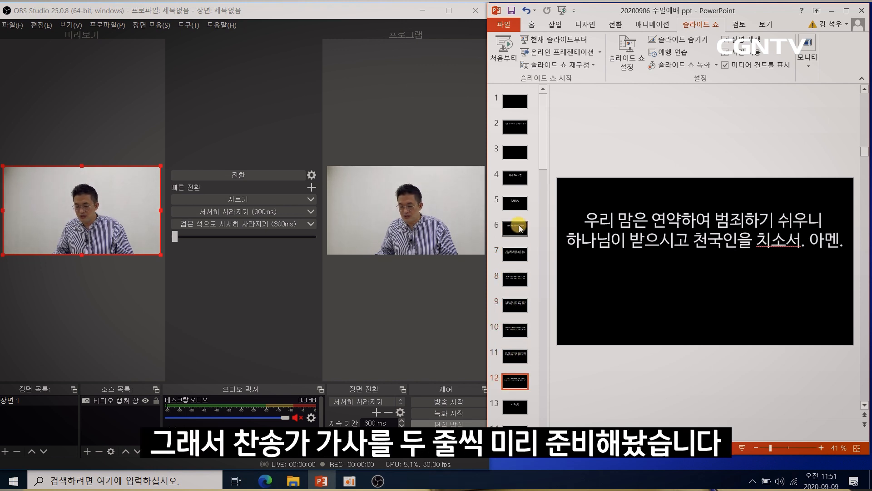
Examine the title slides 13 and 24 and the blank slide 23 placed between captioned slides.
scroll(520, 227, "down", 5)
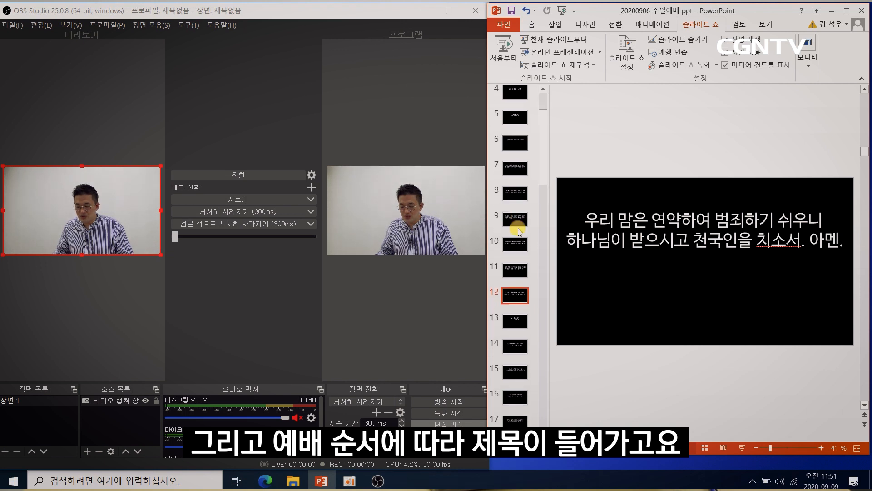
left_click(517, 278)
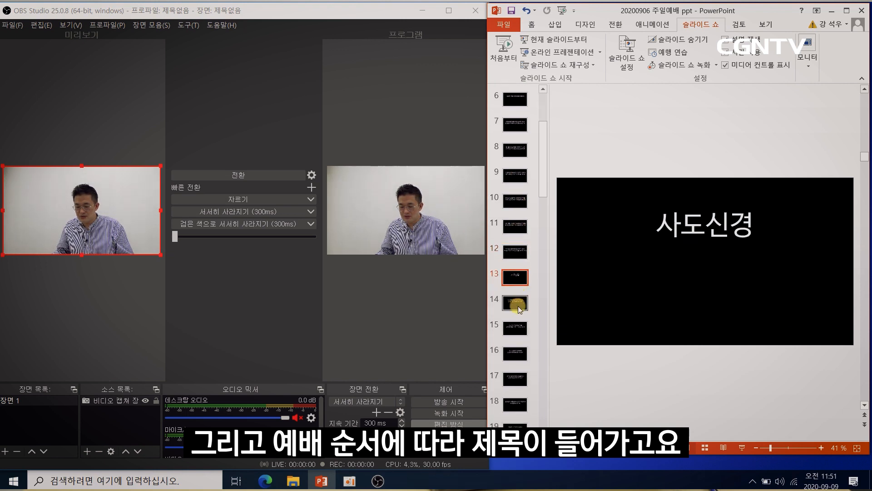
scroll(520, 309, "down", 9)
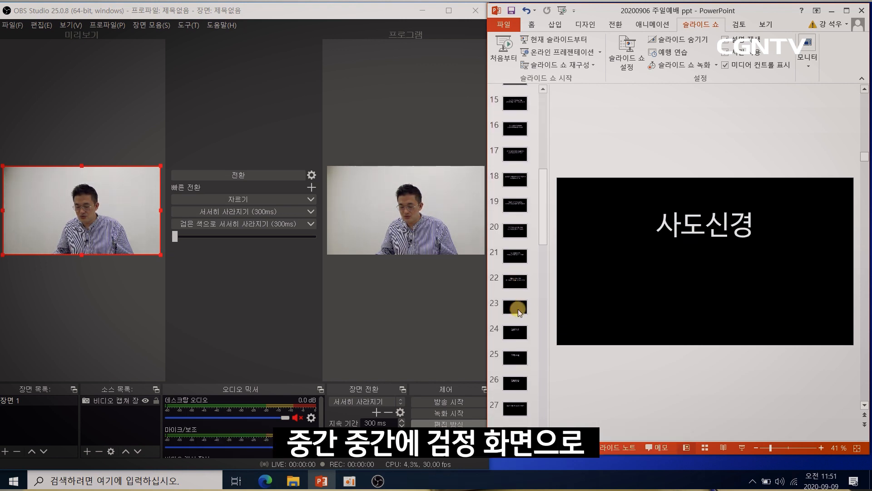
left_click(518, 309)
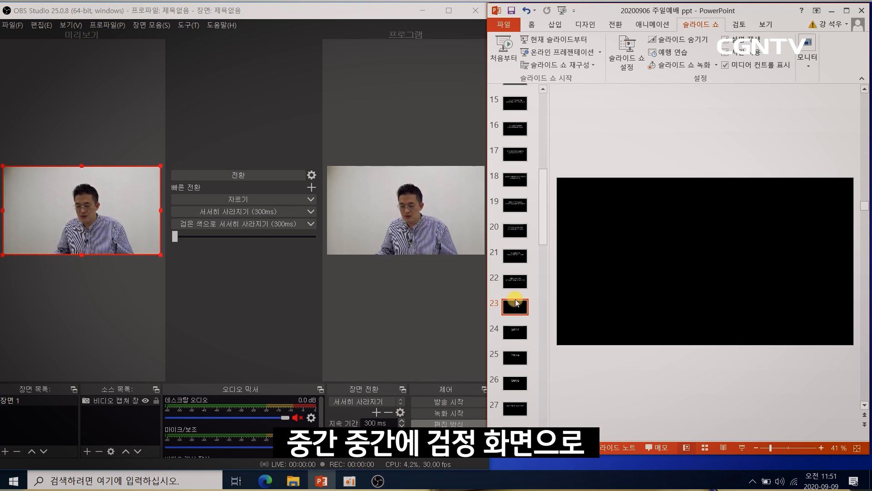
key("Down")
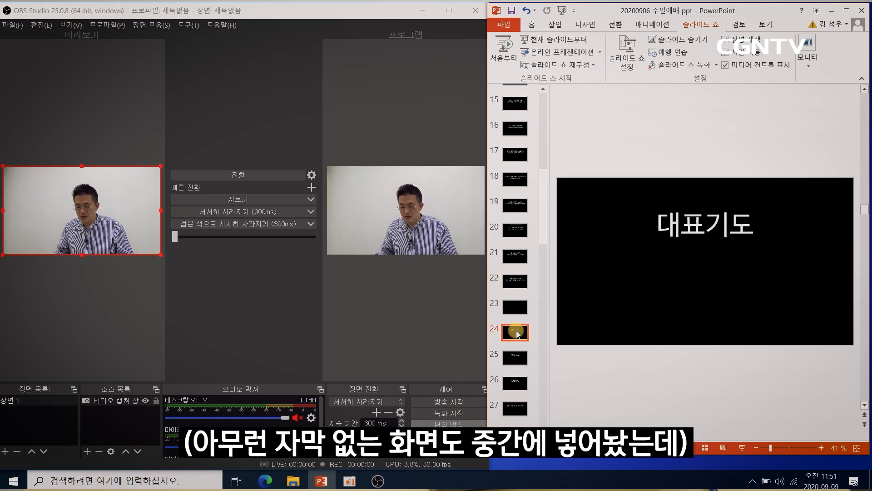
left_click(517, 306)
left_click(518, 281)
left_click(517, 308)
left_click(518, 333)
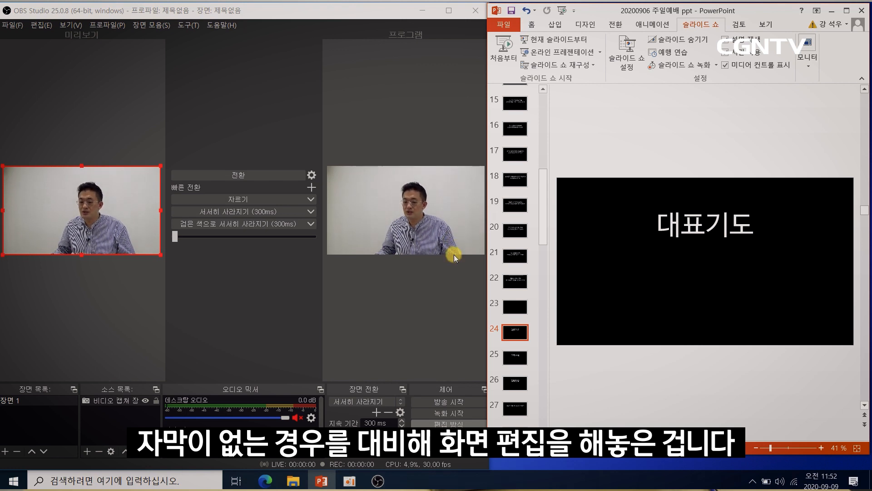
Return to slide 2 so that its prayer caption is the slide on display.
scroll(525, 305, "up", 2)
scroll(524, 308, "up", 5)
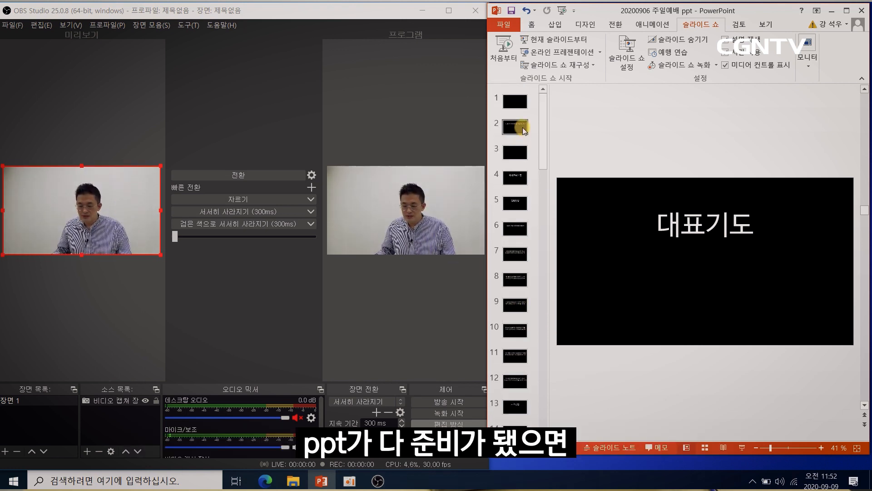
left_click(523, 128)
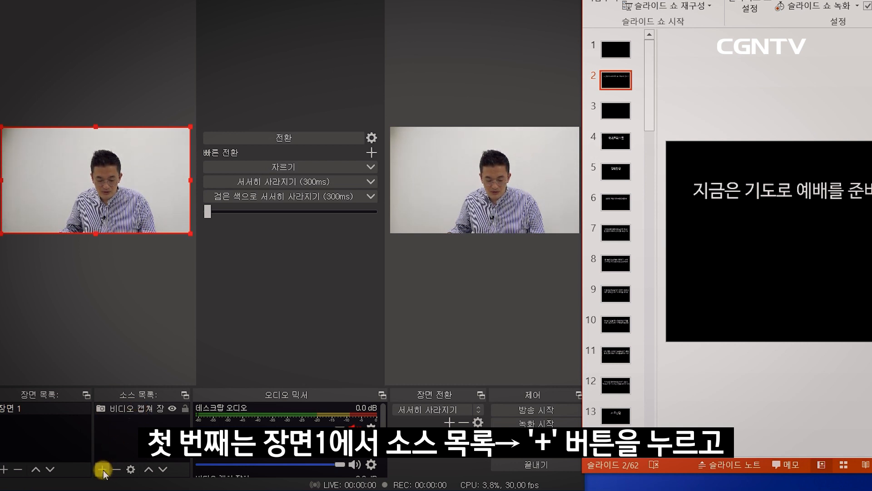
In OBS Studio, add a new display capture source named 피피티자막 to 장면 1, using display 1 at 1920x1080.
left_click(105, 468)
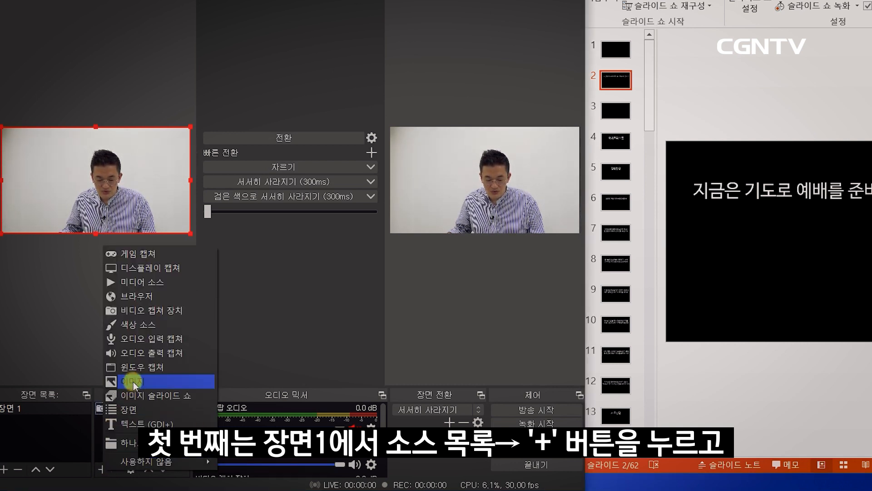
left_click(192, 269)
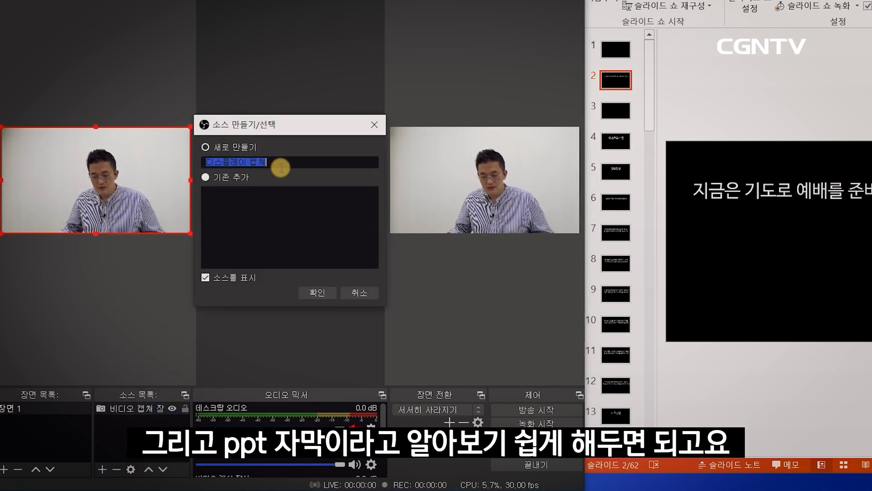
type("피피")
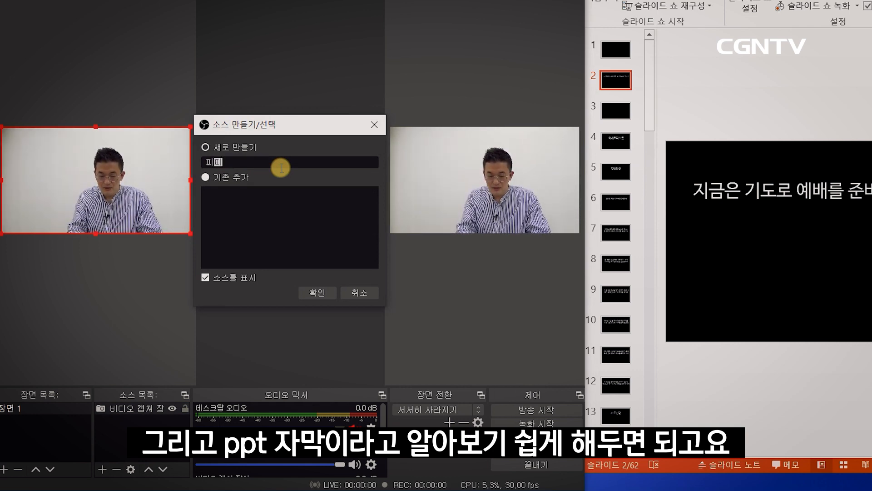
type("티잠막")
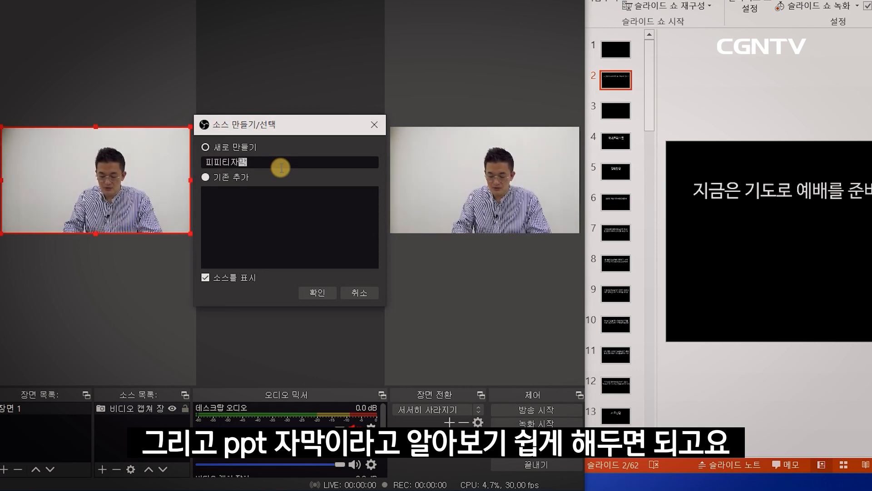
key("Return")
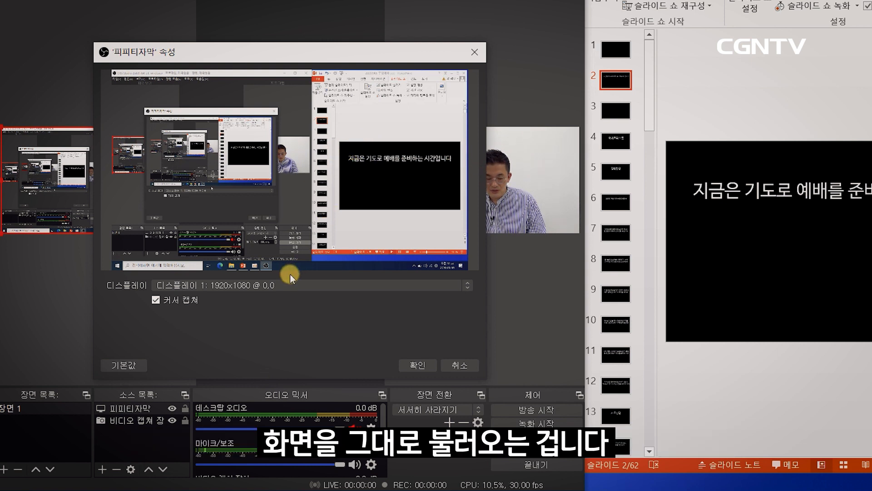
left_click(417, 365)
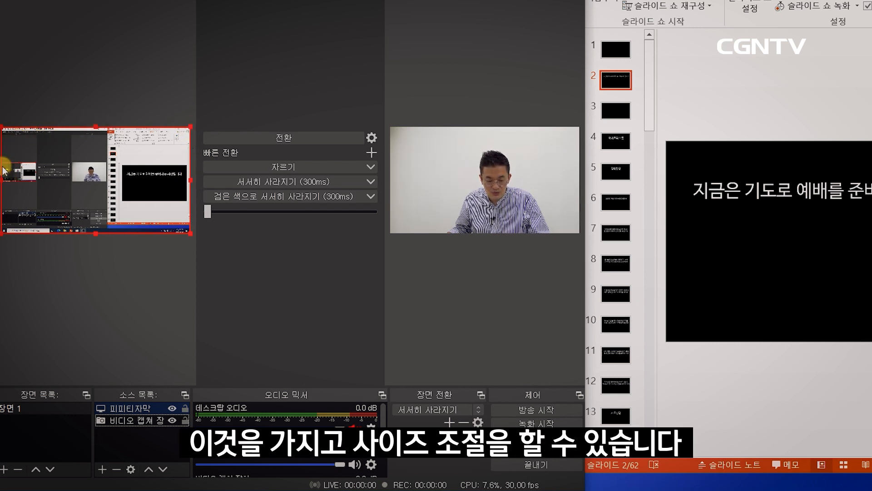
mouse_move(3, 132)
left_mouse_down()
mouse_move(57, 160)
mouse_move(33, 161)
mouse_move(2, 145)
left_mouse_up()
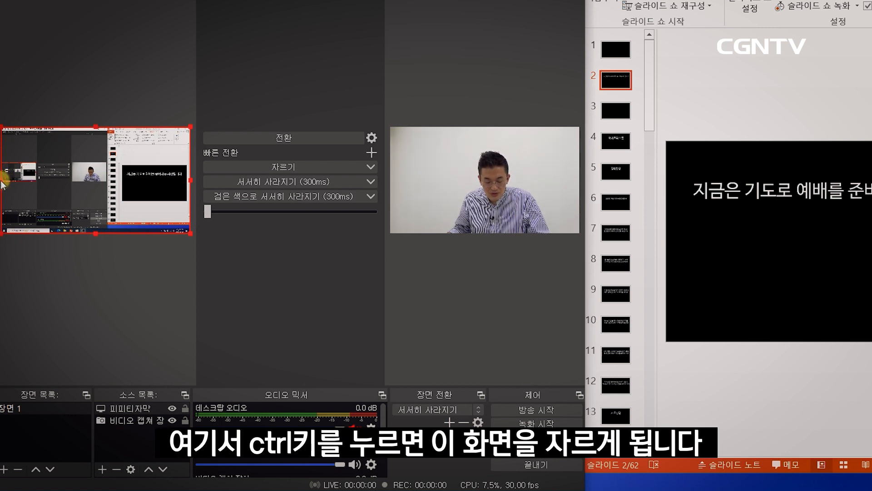
mouse_move(2, 180)
left_mouse_down()
mouse_move(118, 179)
mouse_move(9, 178)
left_mouse_up()
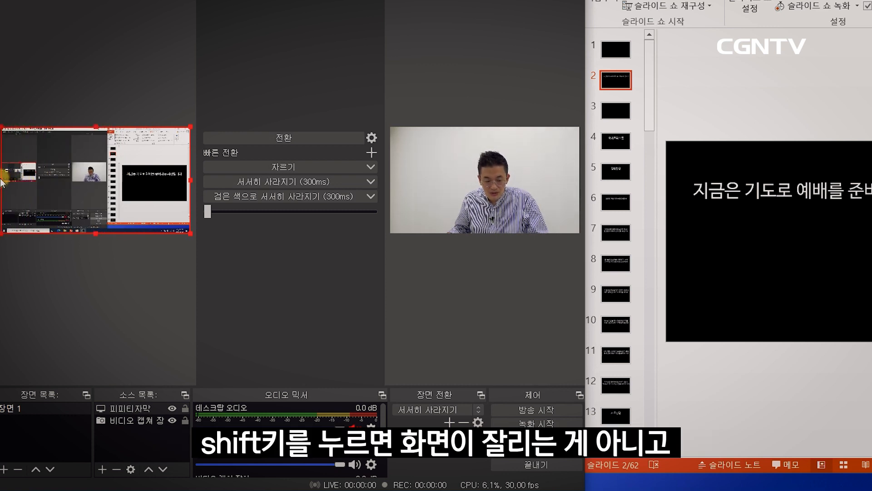
mouse_move(3, 182)
left_mouse_down()
mouse_move(129, 186)
mouse_move(2, 190)
left_mouse_up()
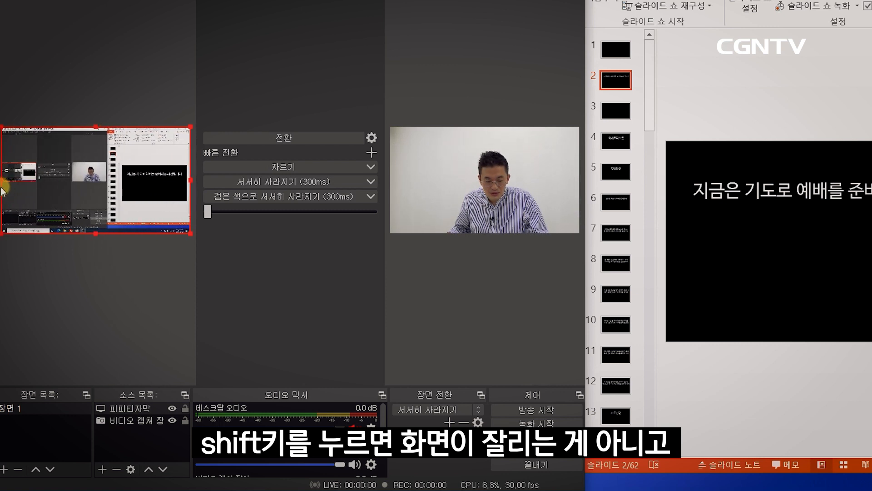
mouse_move(95, 127)
left_mouse_down()
mouse_move(95, 162)
mouse_move(96, 128)
left_mouse_up()
mouse_move(2, 180)
left_mouse_down()
mouse_move(90, 180)
mouse_move(6, 187)
left_mouse_up()
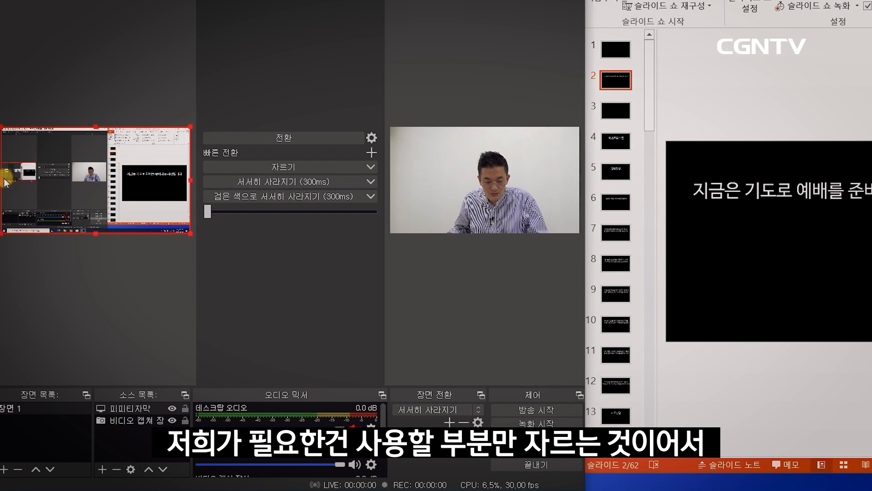
Crop the 피피티자막 capture on all four sides to the slide's black caption area, leaving a small margin below the text.
left_click_drag(2, 183, 125, 180)
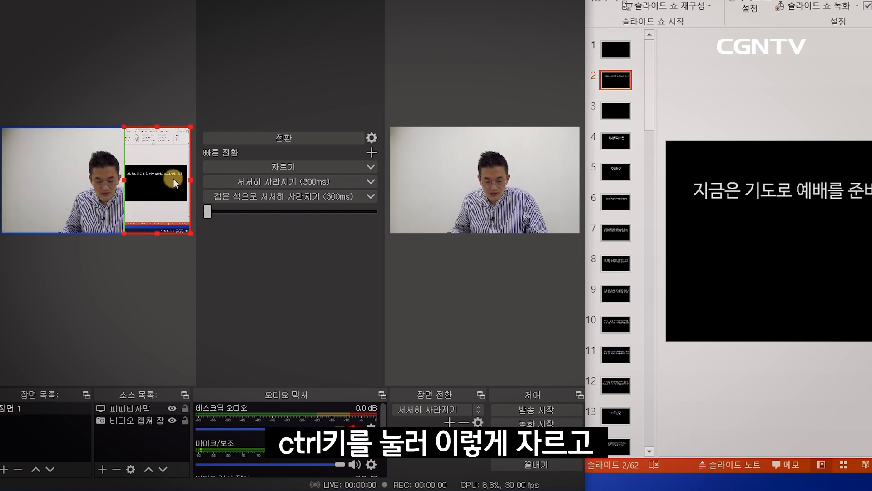
left_click_drag(190, 179, 184, 179)
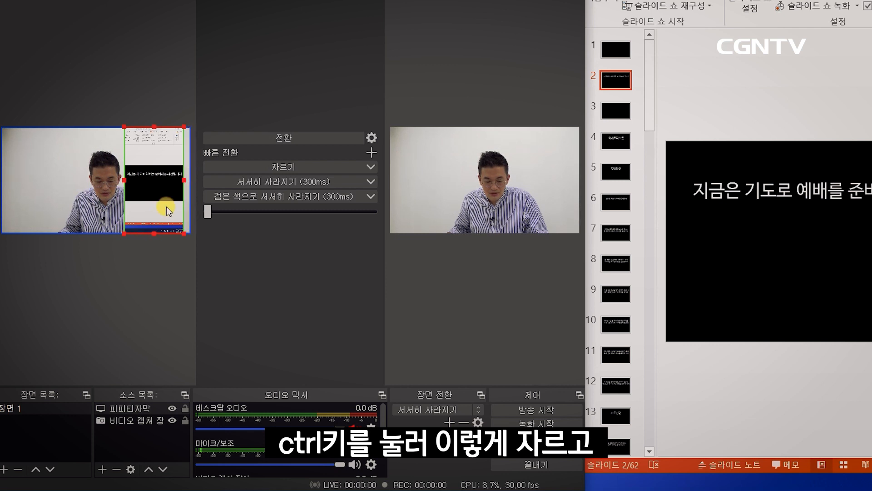
left_click_drag(152, 232, 155, 186)
left_click_drag(155, 135, 154, 171)
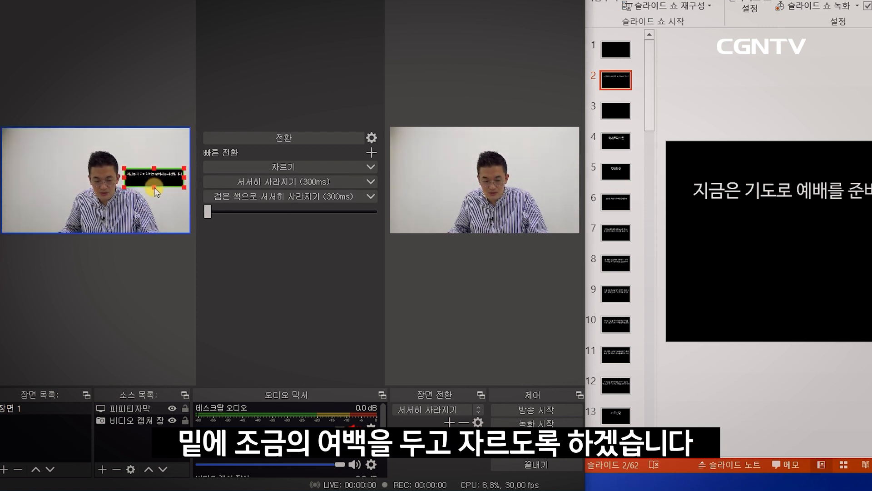
Move the cropped caption to the lower middle of the camera picture and transition the preview to the program output.
left_click_drag(161, 183, 106, 224)
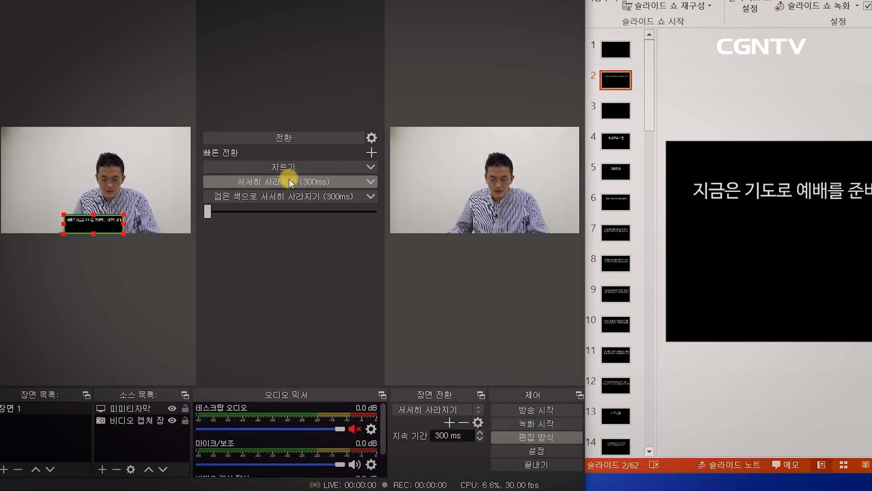
left_click(147, 256)
left_click(309, 140)
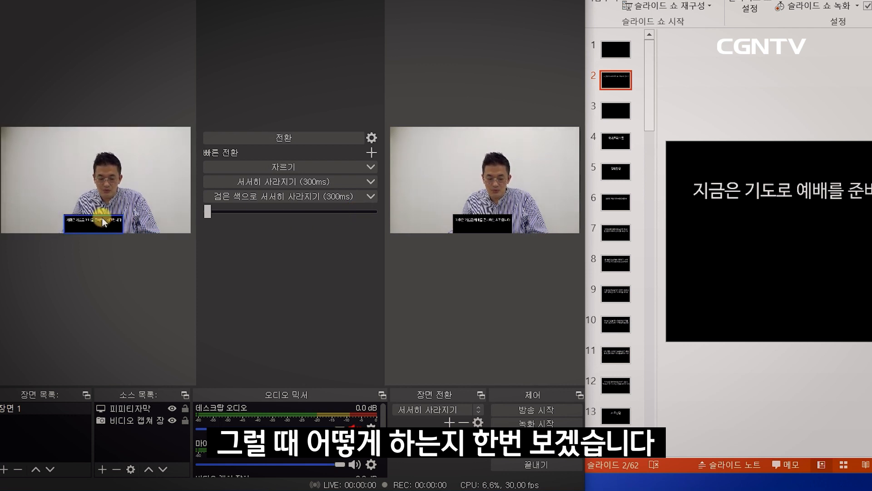
Add a 루마 키 effect filter with its default name and values to the 피피티자막 source.
left_click(137, 409)
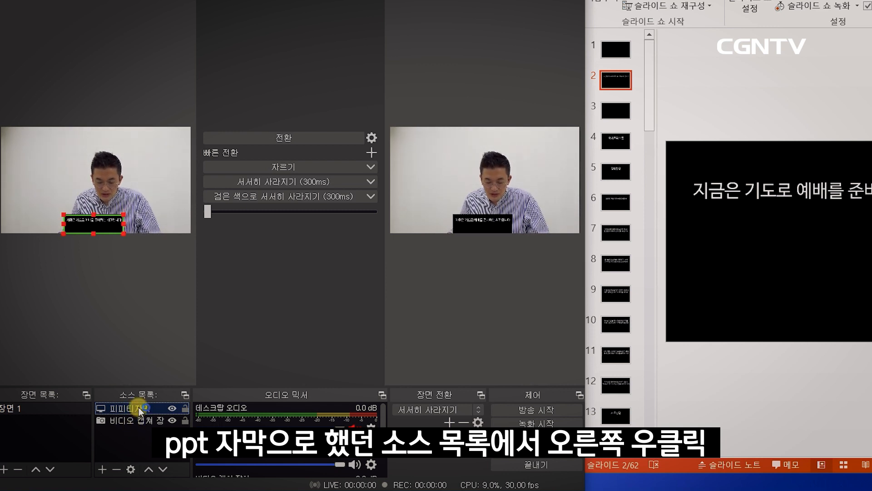
right_click(139, 407)
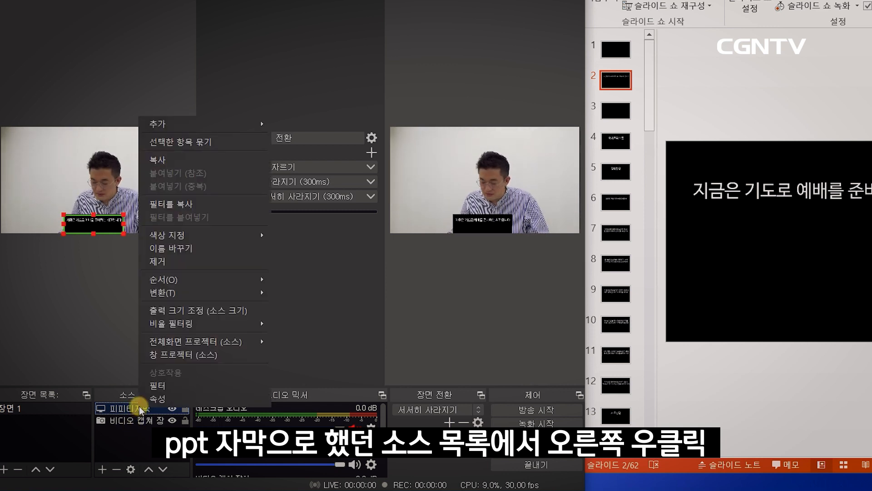
left_click(167, 387)
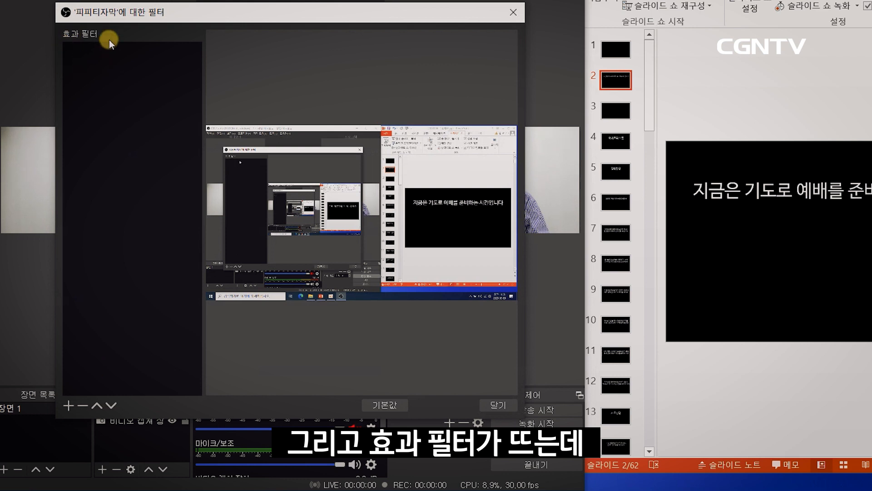
left_click(69, 406)
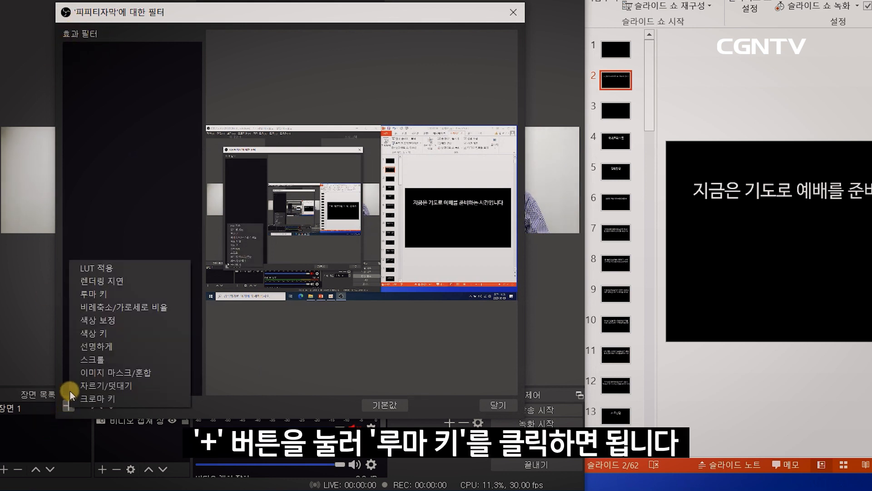
left_click(101, 295)
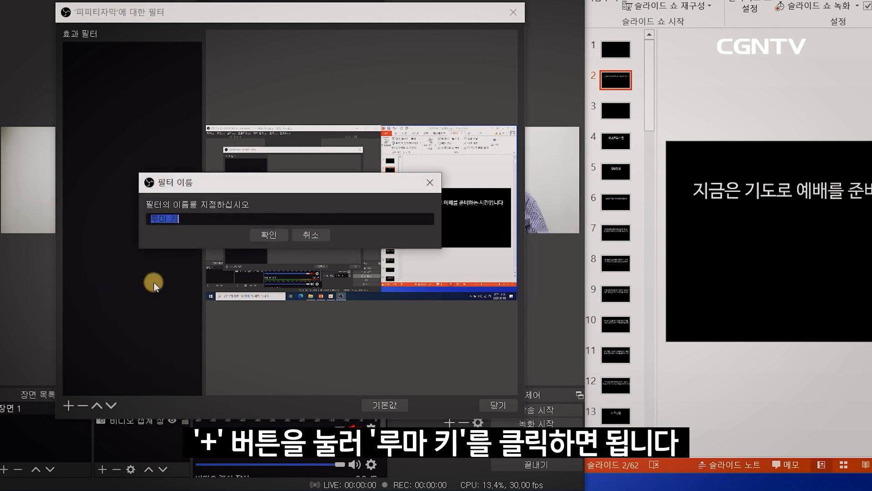
left_click(269, 236)
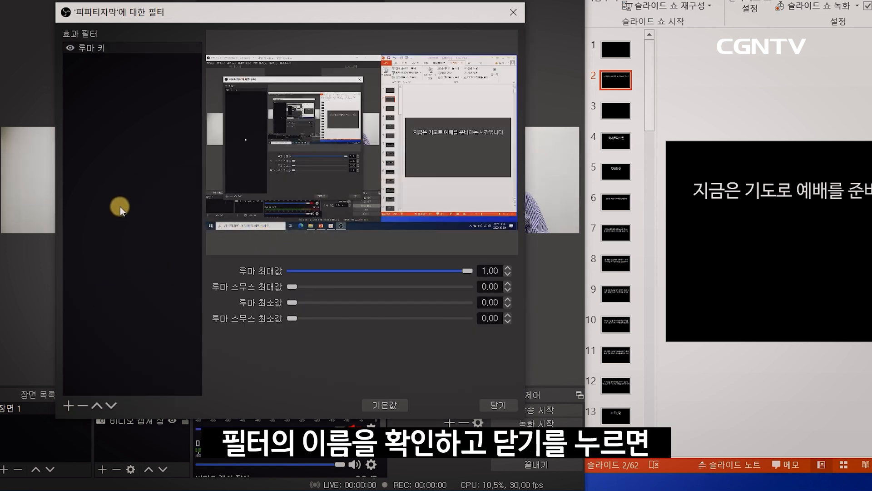
left_click(502, 403)
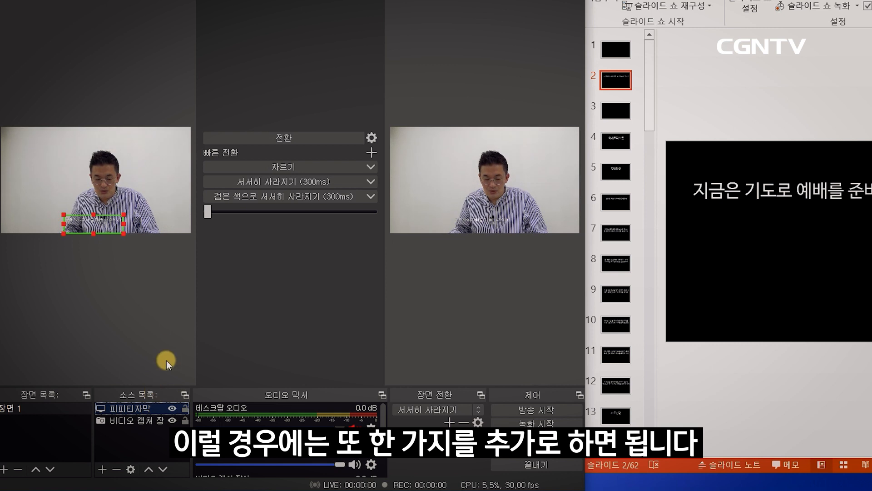
Add a new image source named 자막배경 to 장면 1.
left_click(101, 468)
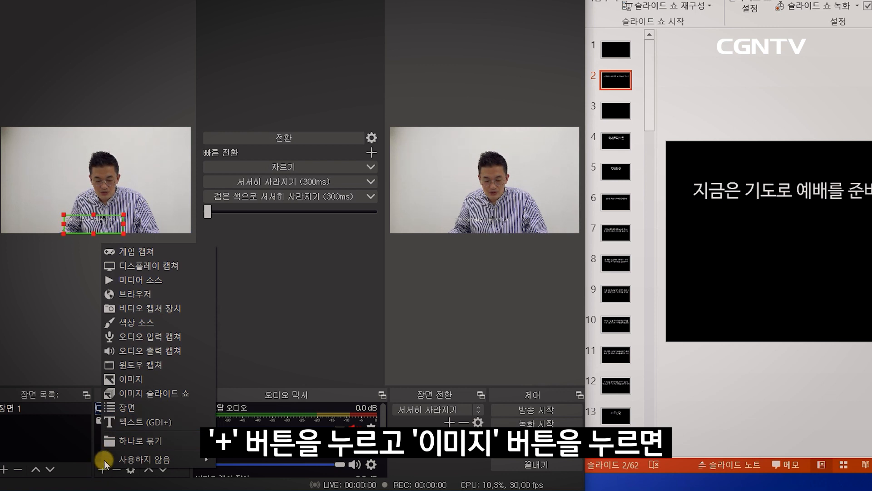
left_click(143, 380)
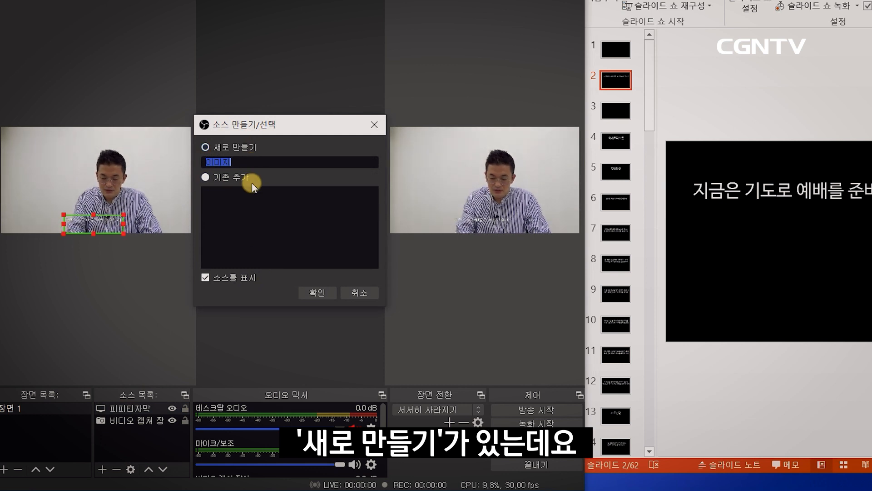
type("자막배경")
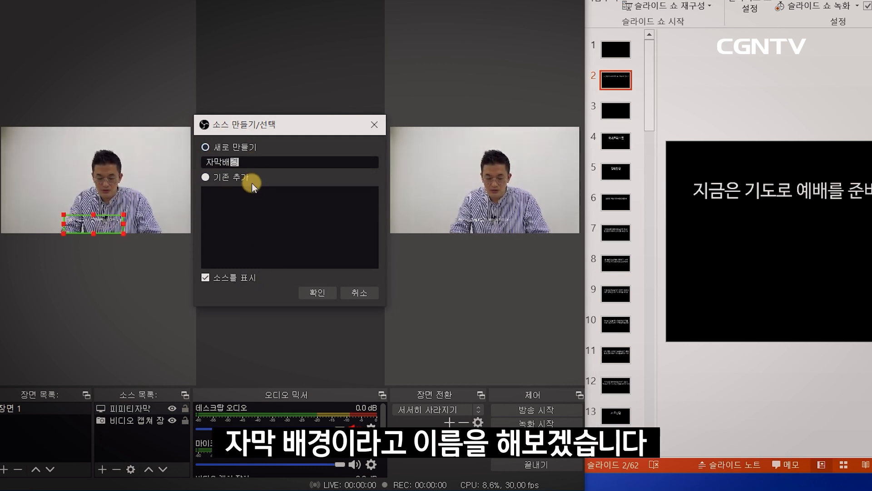
key("Return")
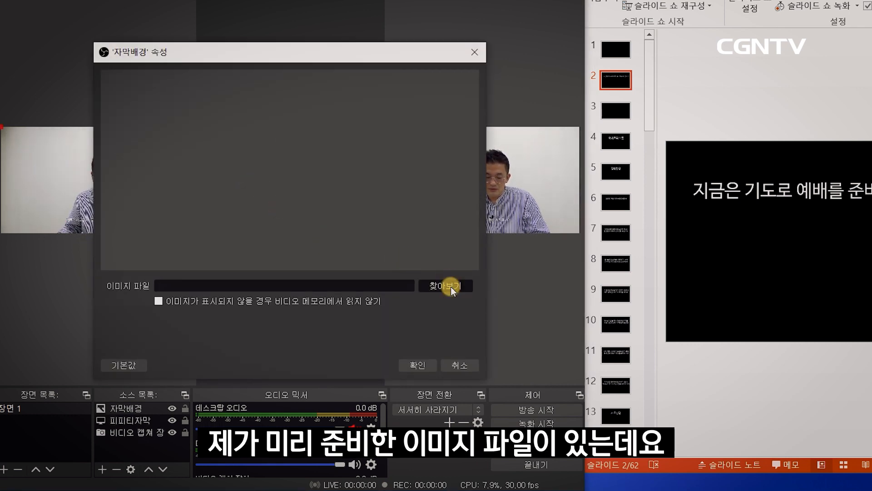
Load the 검정화면 picture from the desktop's cgntv folder as the 자막배경 image file.
left_click(444, 291)
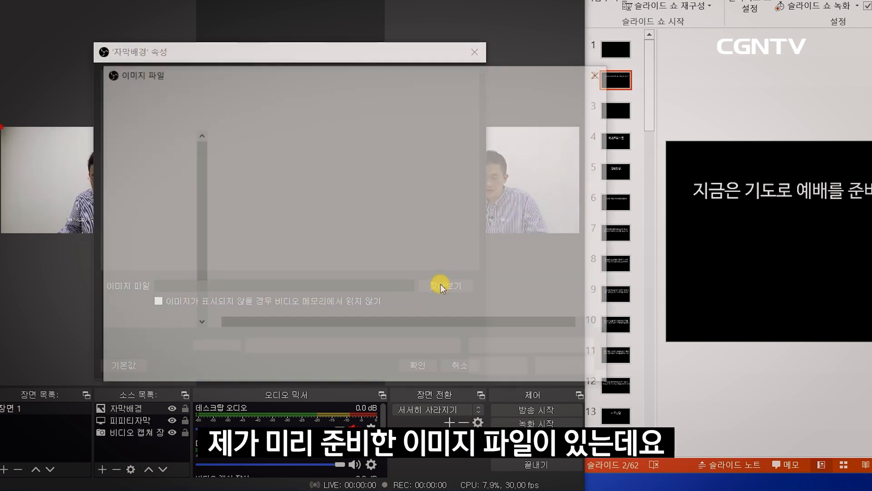
scroll(173, 168, "up", 4)
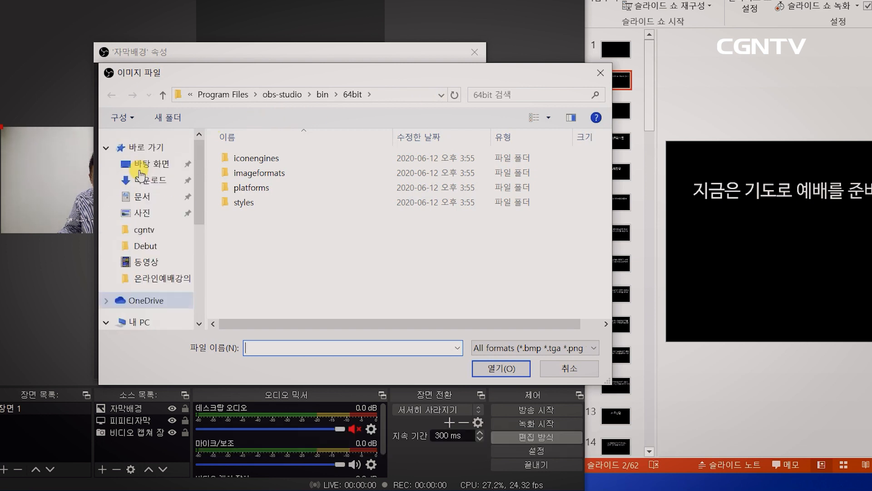
left_click(174, 165)
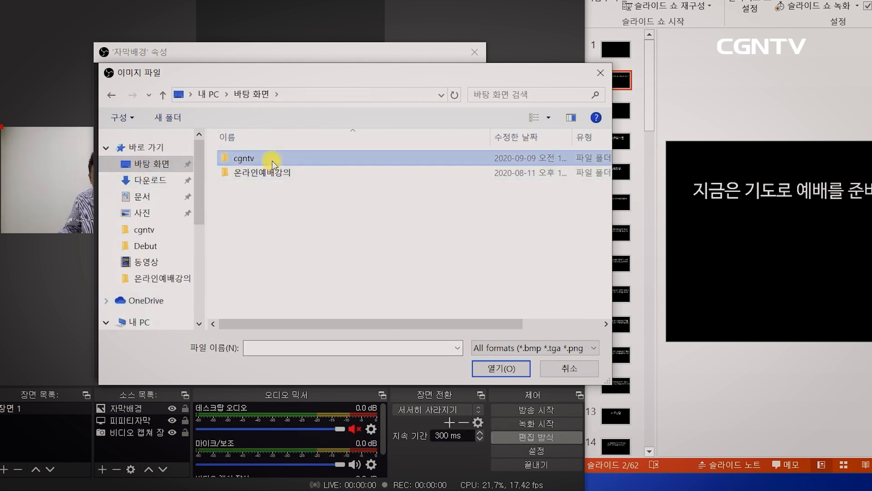
double_click(272, 161)
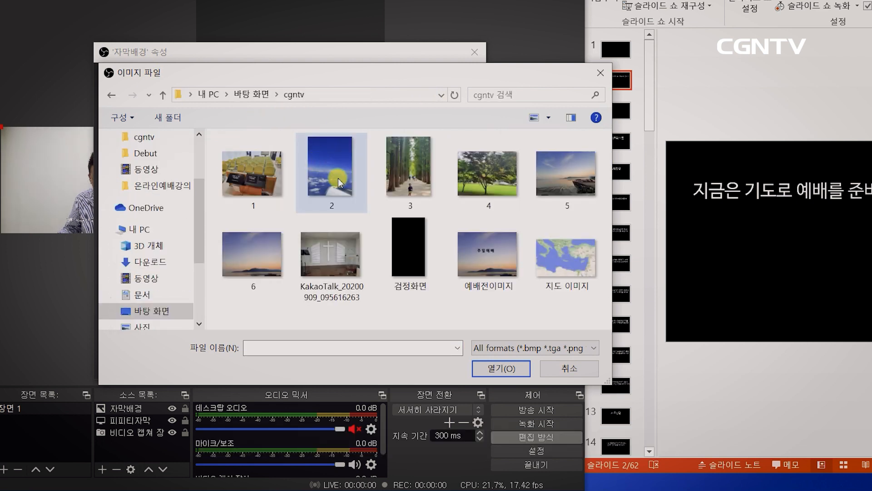
double_click(412, 248)
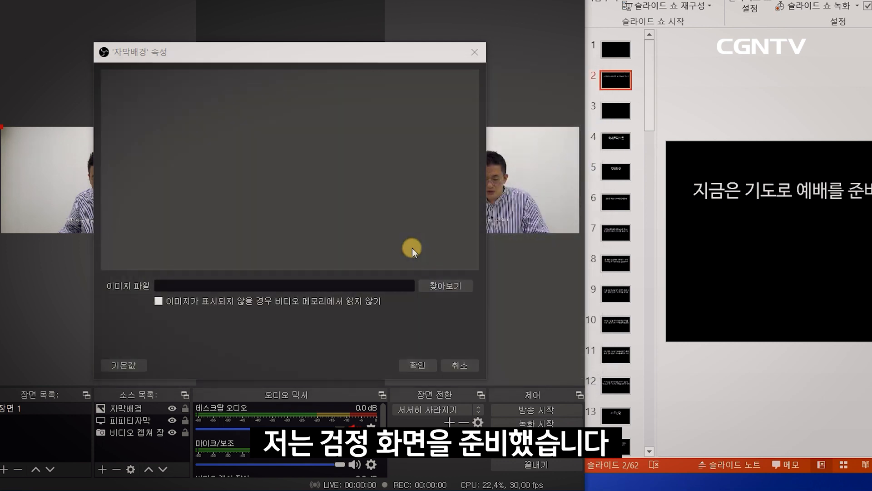
left_click(415, 364)
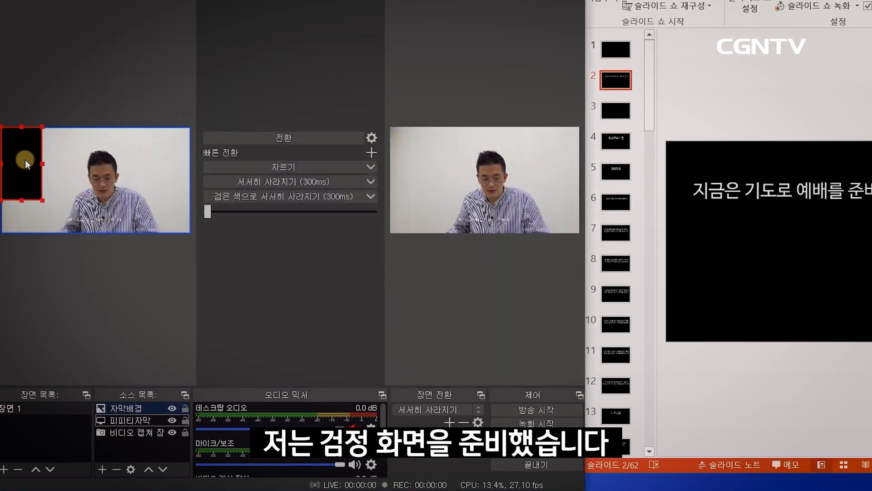
Move and stretch the black 자막배경 image into a full-width strip along the lower edge of the camera picture.
left_click_drag(25, 161, 84, 242)
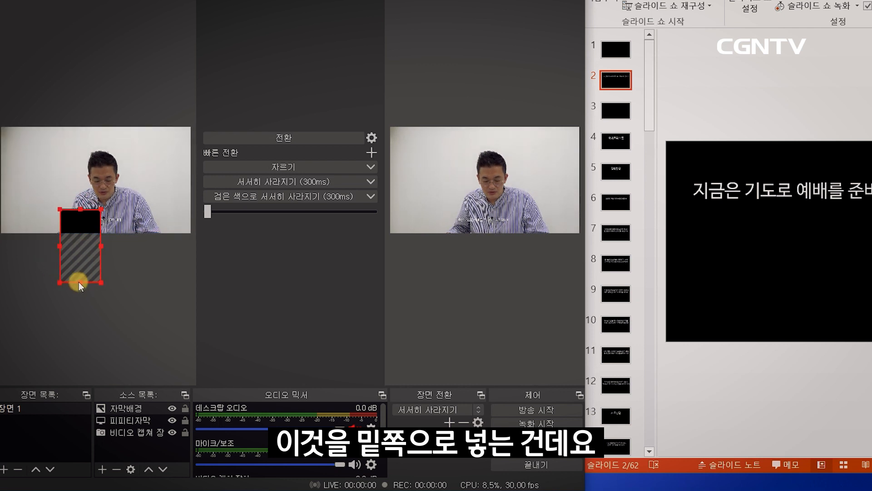
mouse_move(77, 284)
left_mouse_down()
mouse_move(84, 198)
mouse_move(57, 206)
mouse_move(44, 217)
mouse_move(58, 225)
mouse_move(69, 218)
mouse_move(193, 232)
left_mouse_up()
left_click_drag(96, 268, 99, 234)
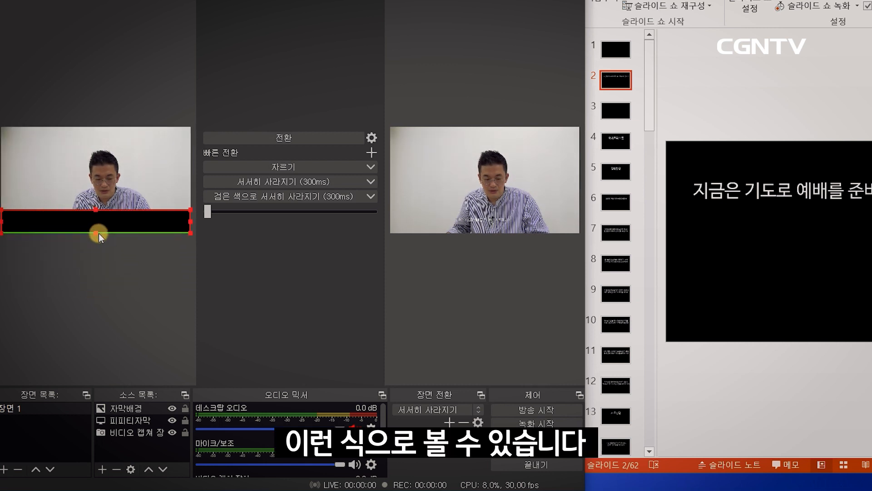
left_click(114, 294)
left_click(144, 223)
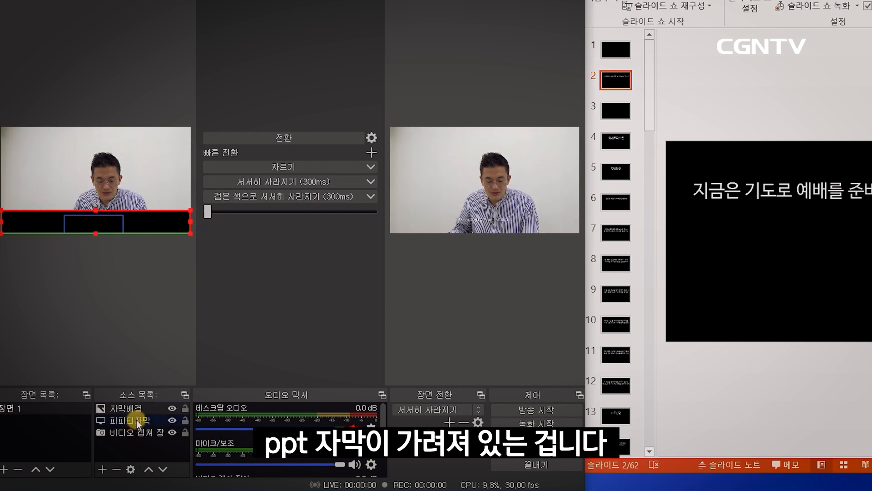
Place 피피티자막 above 자막배경 in the source order and enlarge the caption, centring it on the black strip.
left_click(149, 419)
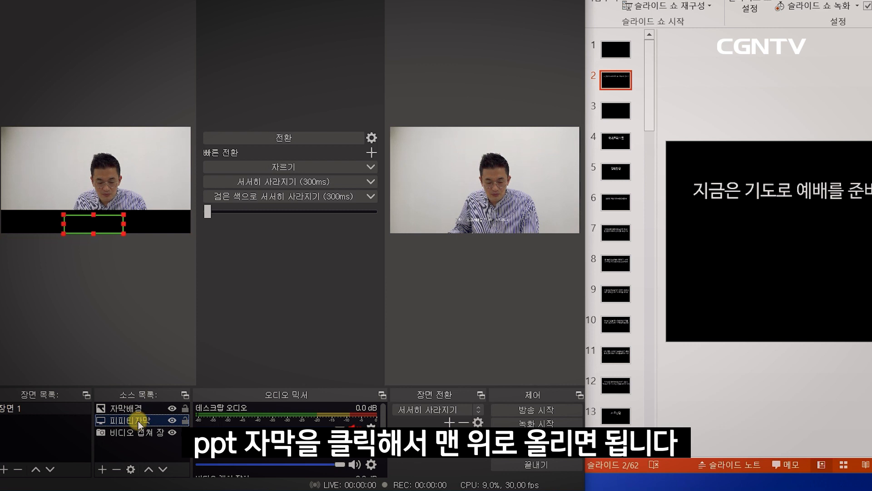
left_click_drag(137, 421, 139, 405)
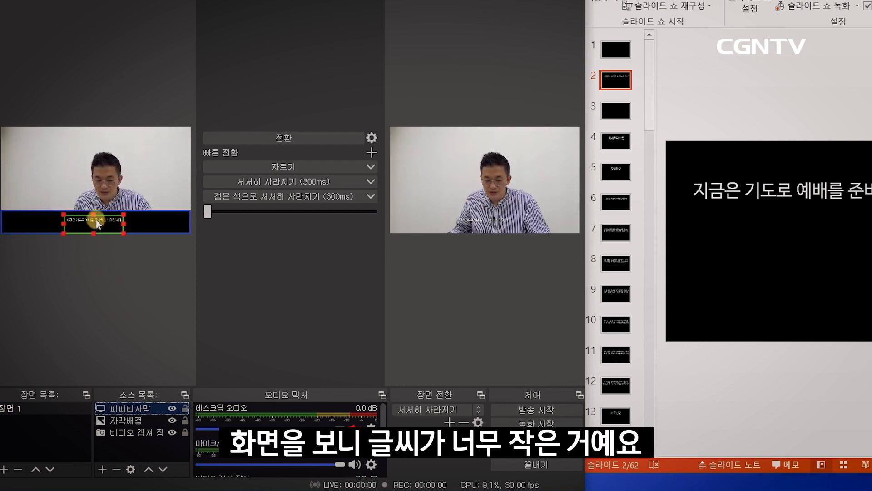
mouse_move(124, 213)
left_mouse_down()
mouse_move(135, 199)
mouse_move(118, 220)
left_mouse_up()
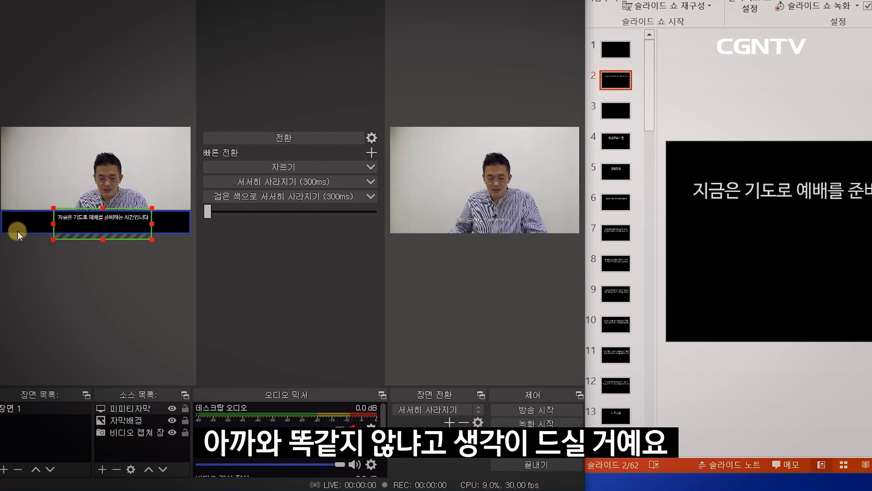
left_click(109, 334)
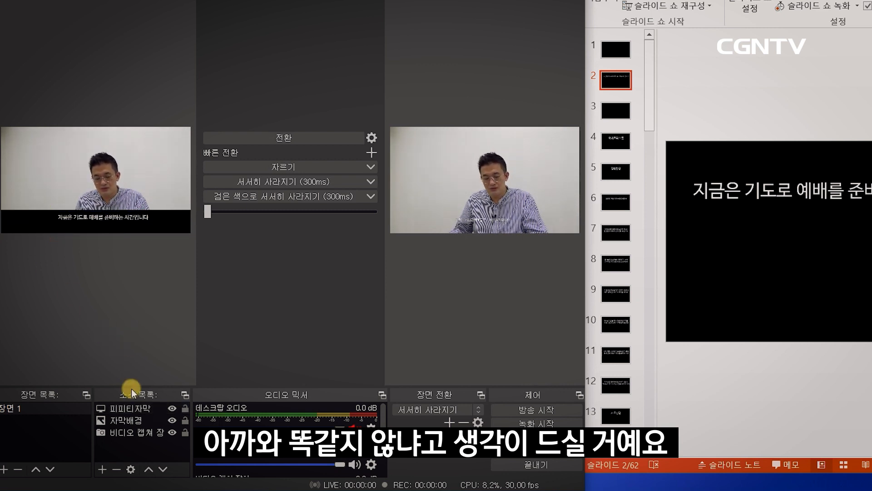
Add a 색상 키 effect filter with its default name to the 자막배경 source.
left_click(136, 422)
right_click(137, 423)
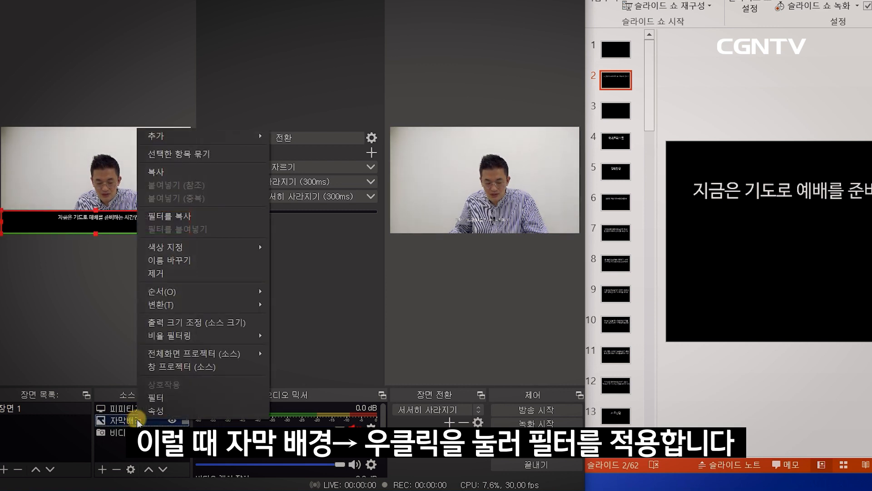
left_click(163, 398)
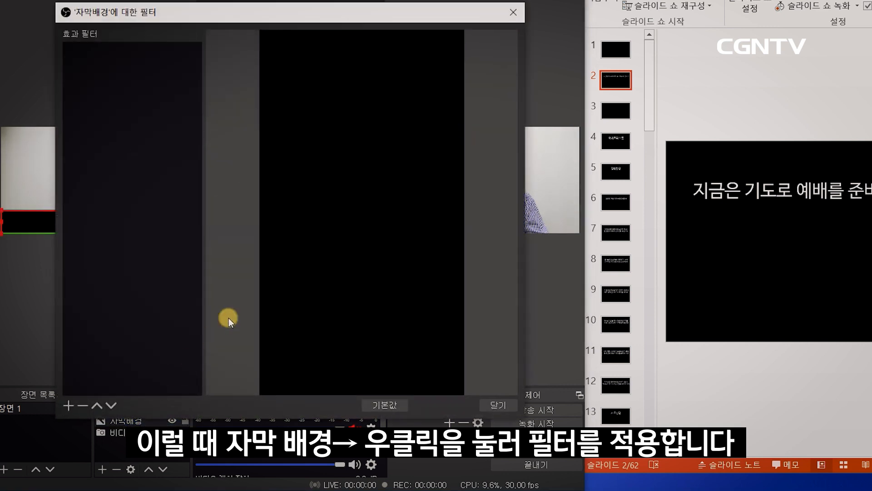
left_click(69, 406)
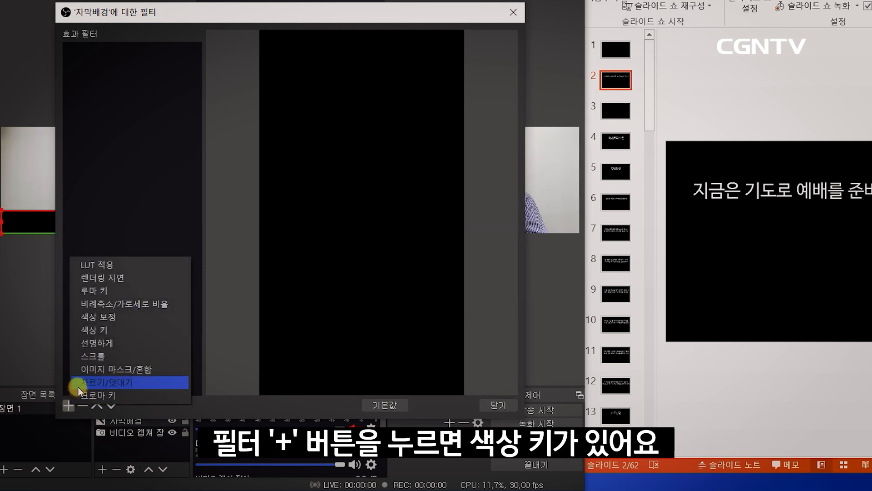
left_click(133, 330)
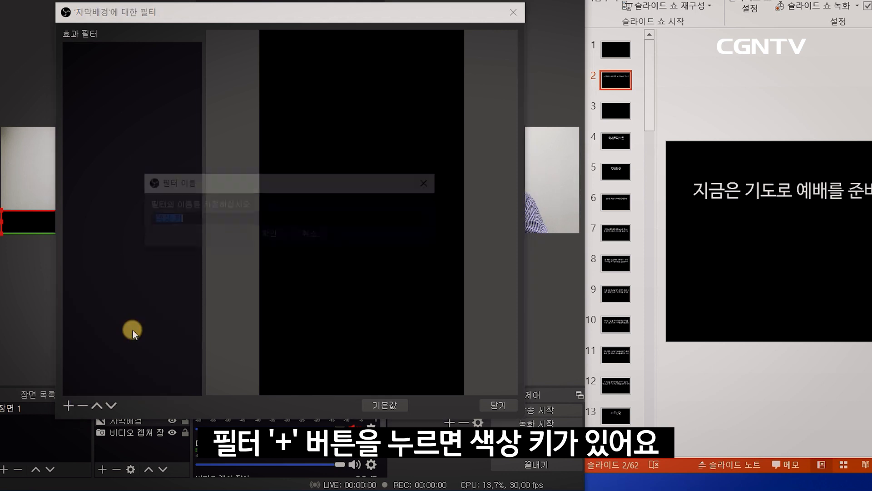
left_click(270, 238)
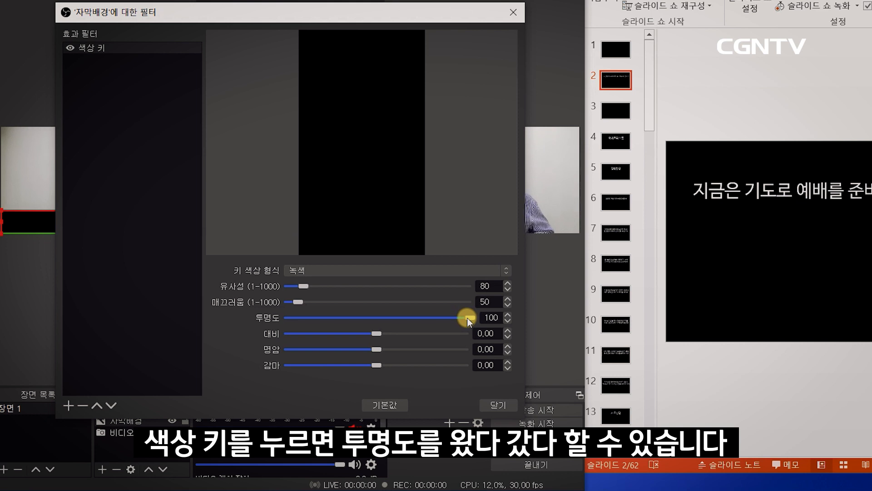
Move the filter window clear of the preview and try the 색상 키 filter's 투명도 at 0 and at 100.
mouse_move(467, 318)
left_mouse_down()
mouse_move(276, 316)
mouse_move(472, 319)
left_mouse_up()
left_click_drag(287, 18, 398, 14)
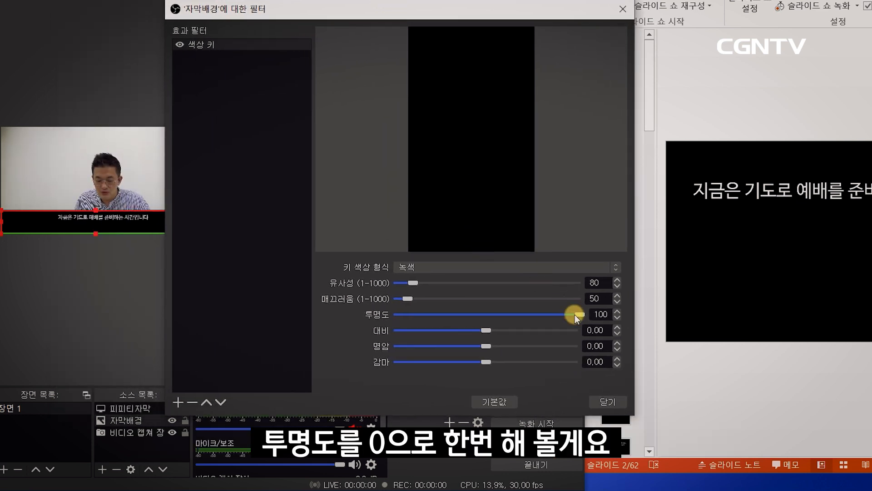
left_click_drag(578, 314, 391, 311)
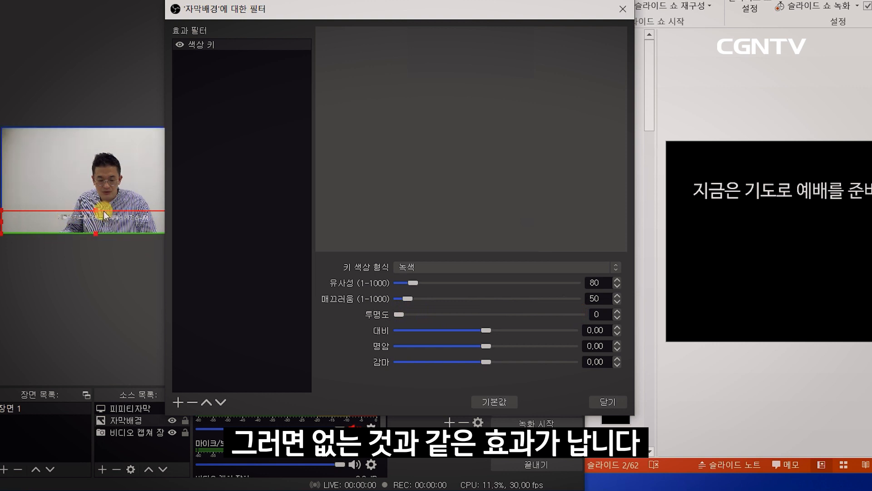
left_click_drag(399, 313, 593, 309)
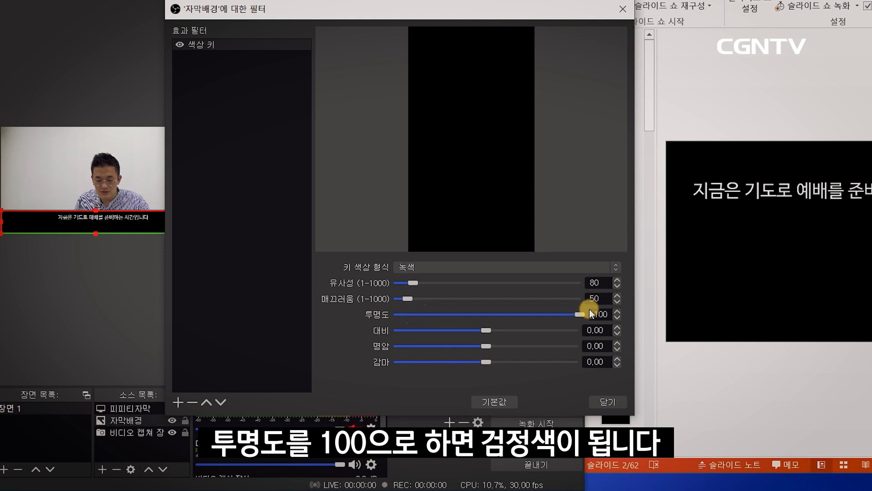
Lower the 자막배경 filter's 투명도 to make the strip semi-transparent, and transition the preview to the program output.
left_click_drag(590, 311, 508, 314)
left_click(609, 403)
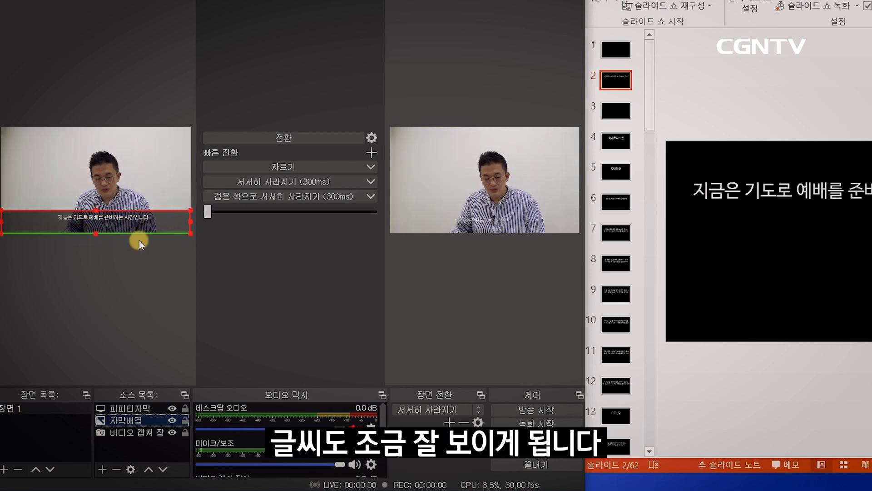
left_click(301, 141)
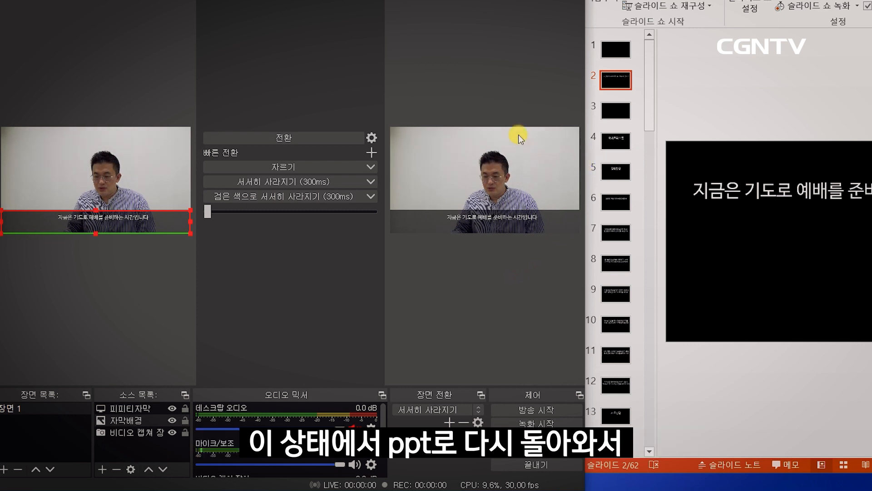
Switch to PowerPoint and advance one by one from slide 3 to slide 10, checking the captions in the OBS program output.
key("alt+Tab")
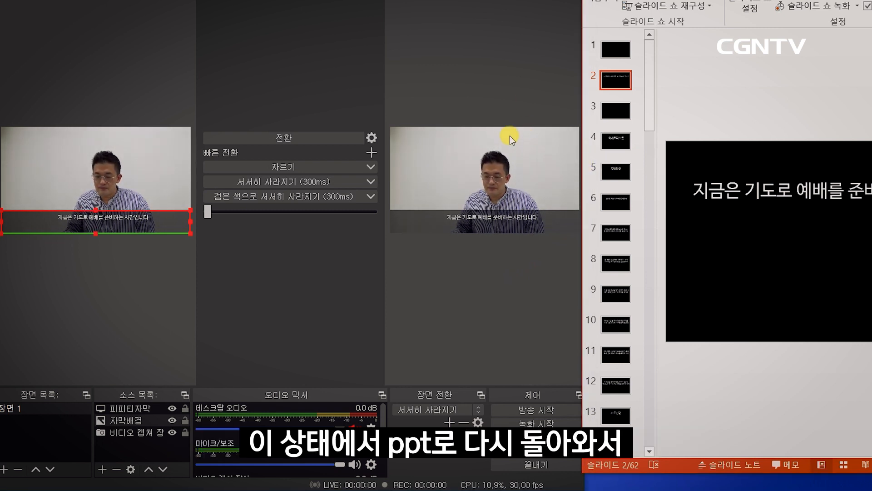
left_click(620, 112)
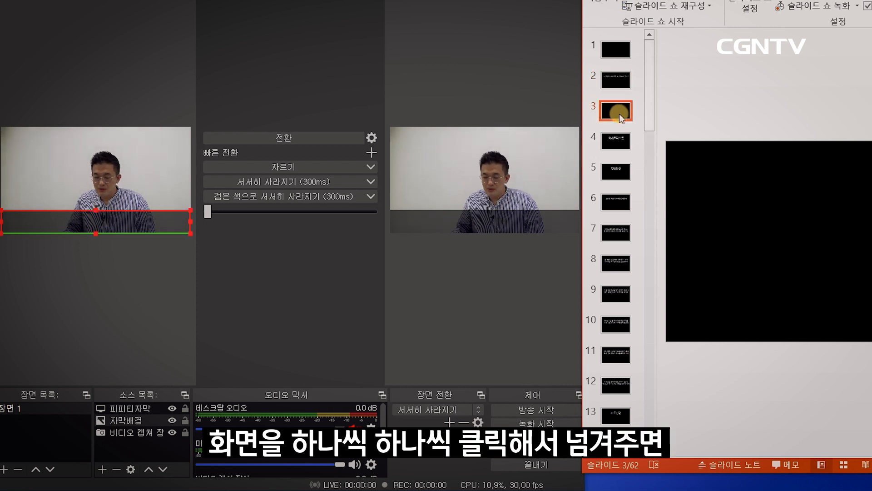
left_click(621, 149)
left_click(621, 174)
left_click(623, 203)
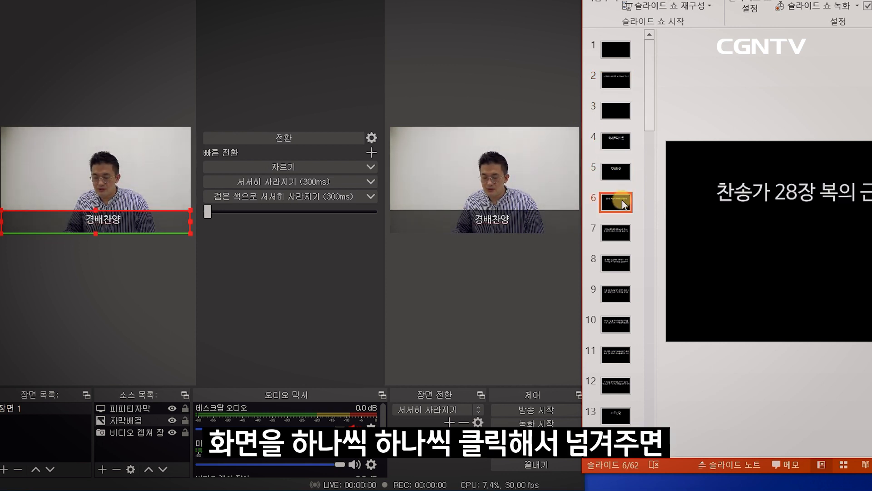
left_click(619, 233)
left_click(618, 265)
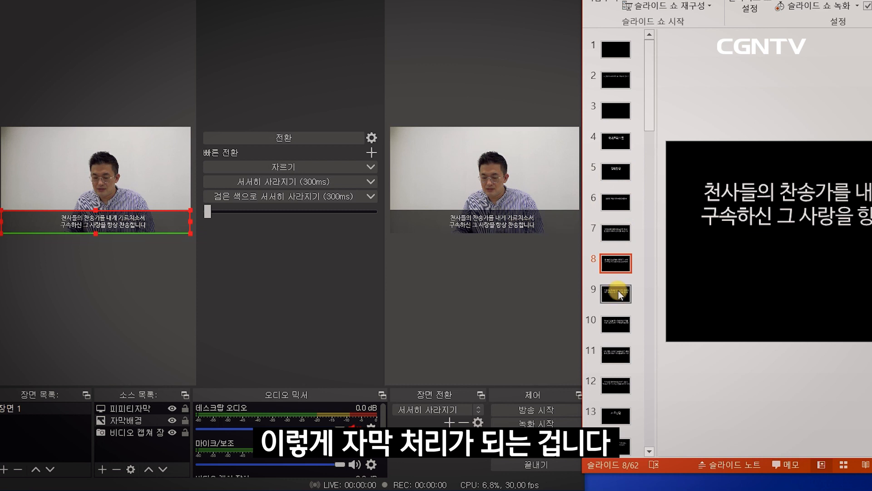
left_click(616, 321)
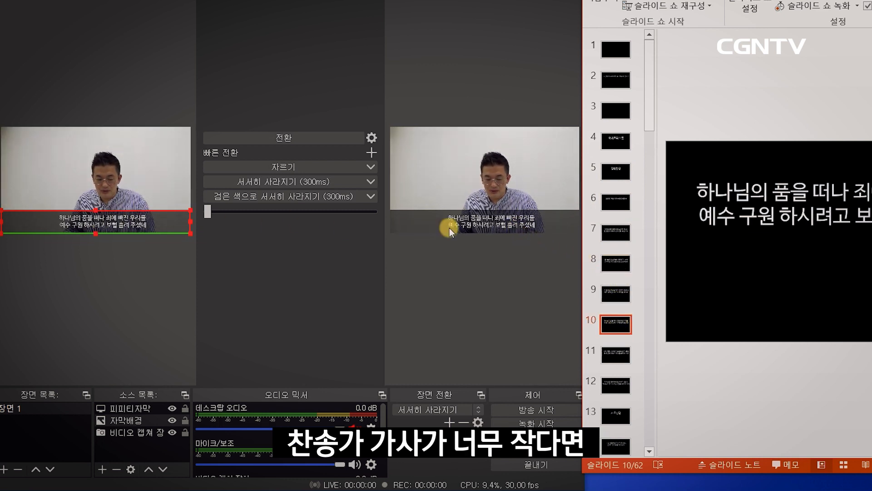
Enlarge the 피피티자막 caption source in the preview so the hymn lyrics fill more of the strip, and transition it to the program output.
left_click(489, 223)
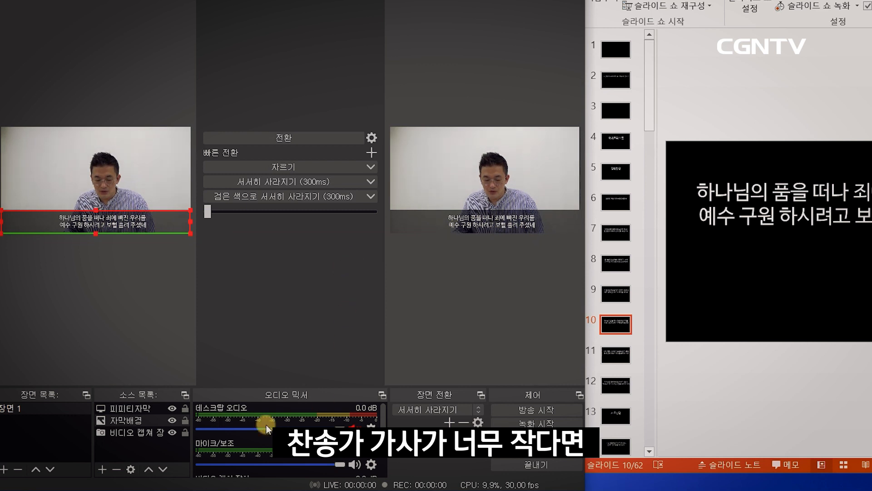
left_click(139, 420)
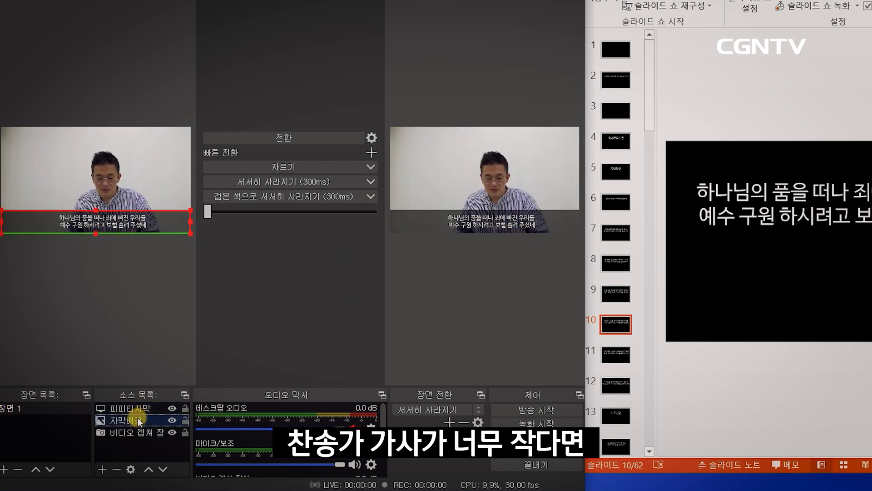
left_click(131, 229)
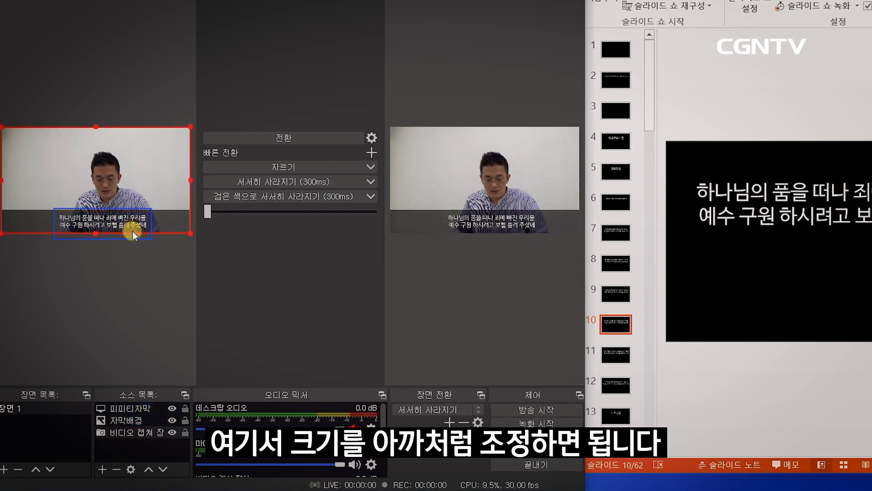
left_click(146, 408)
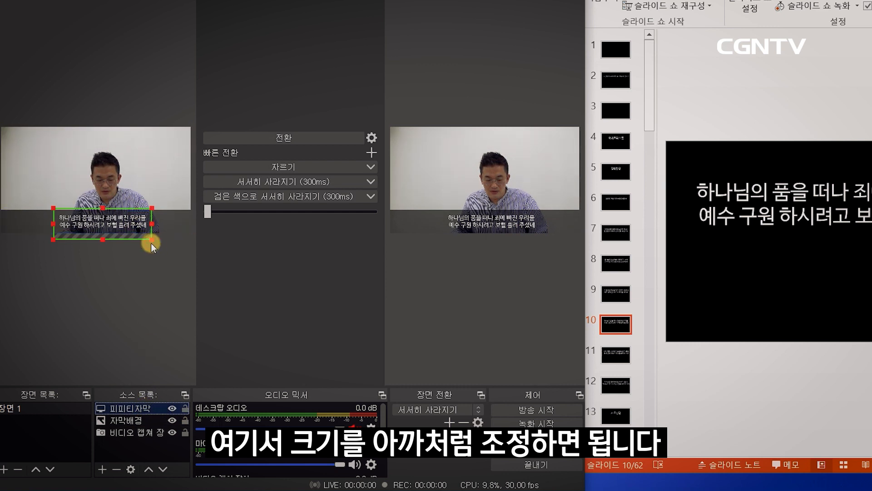
mouse_move(152, 239)
left_mouse_down()
mouse_move(167, 249)
mouse_move(149, 231)
left_mouse_up()
left_click(289, 137)
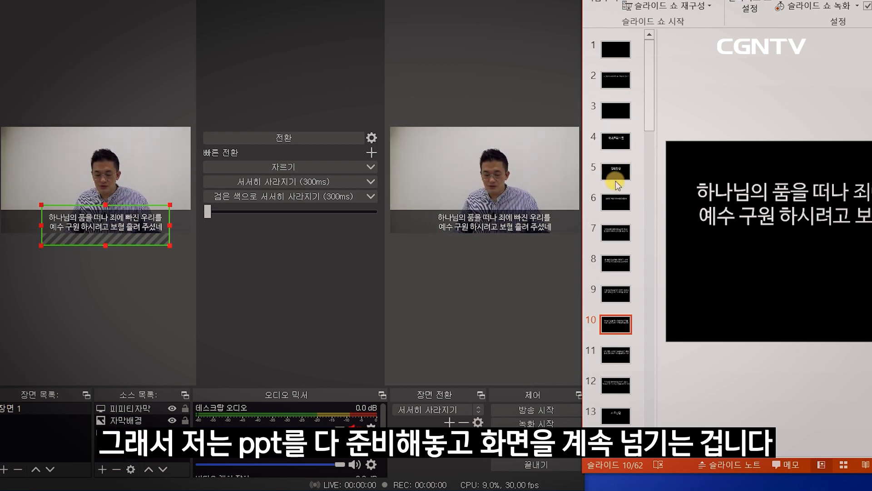
Return to slide 1 in PowerPoint and go through the slides in order up to slide 12 to test the enlarged captions.
left_click(613, 49)
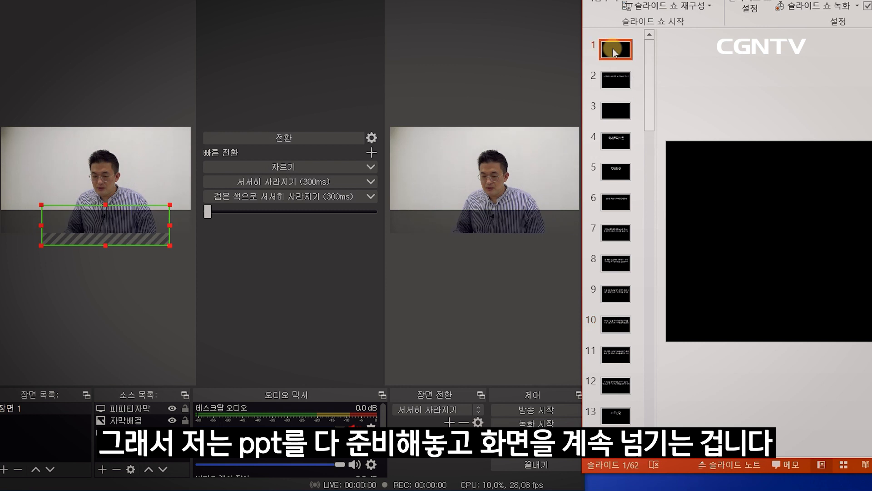
left_click(620, 83)
left_click(619, 113)
left_click(619, 143)
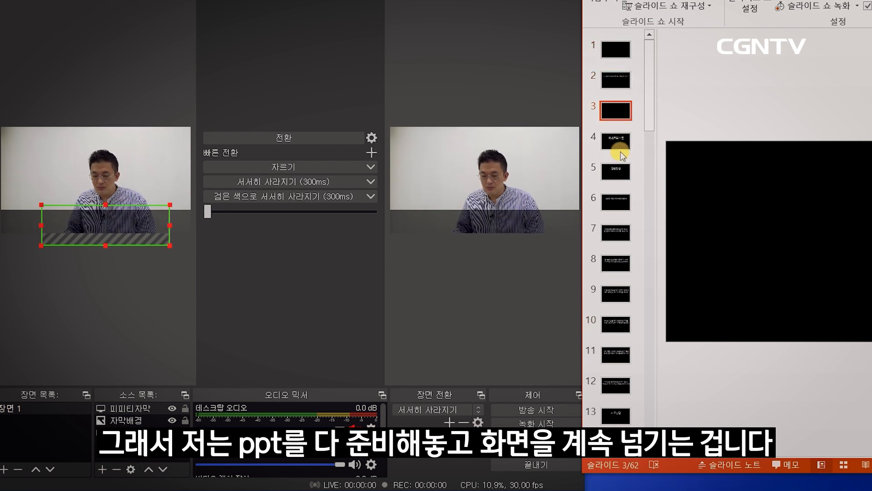
left_click(622, 171)
left_click(619, 206)
left_click(622, 233)
left_click(620, 264)
left_click(620, 298)
left_click(617, 323)
left_click(616, 355)
left_click(614, 384)
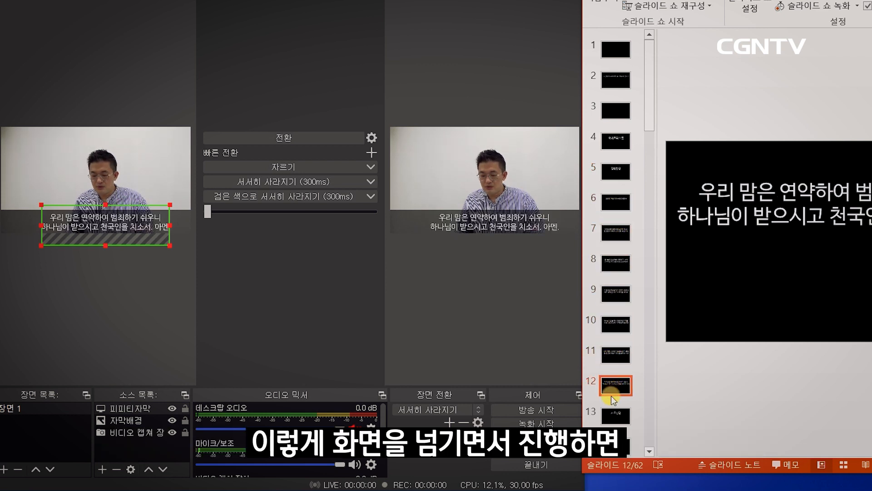
Continue the caption test through the 사도신경 slides from 13 to 18, and go on to blank slide 40.
scroll(612, 394, "down", 1)
left_click(611, 393)
scroll(614, 276, "down", 3)
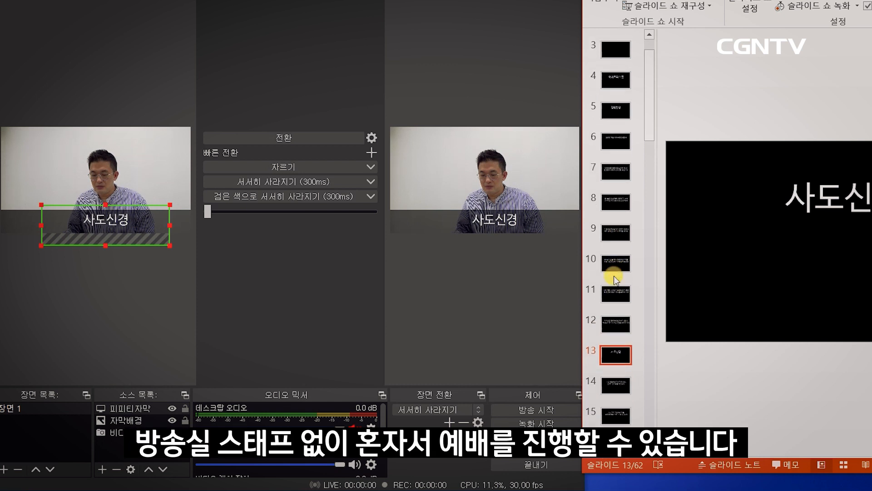
scroll(614, 275, "down", 1)
left_click(616, 311)
left_click(617, 336)
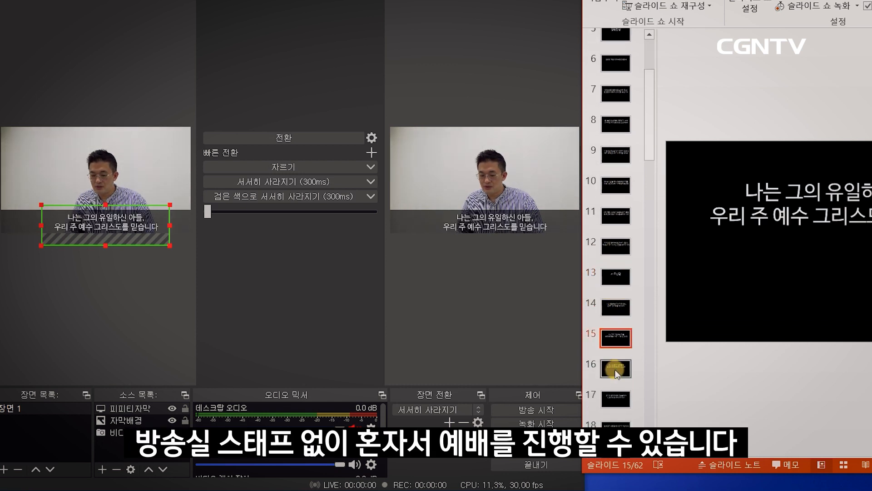
left_click(614, 401)
left_click(609, 423)
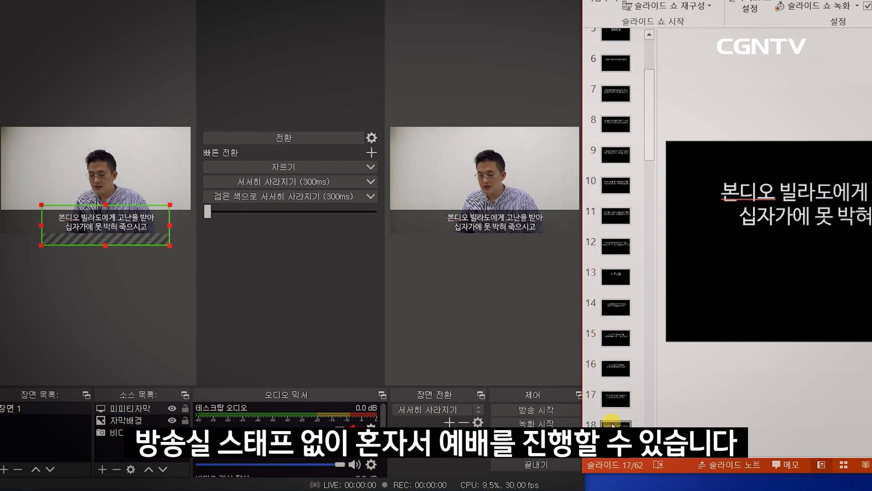
scroll(609, 300, "up", 1)
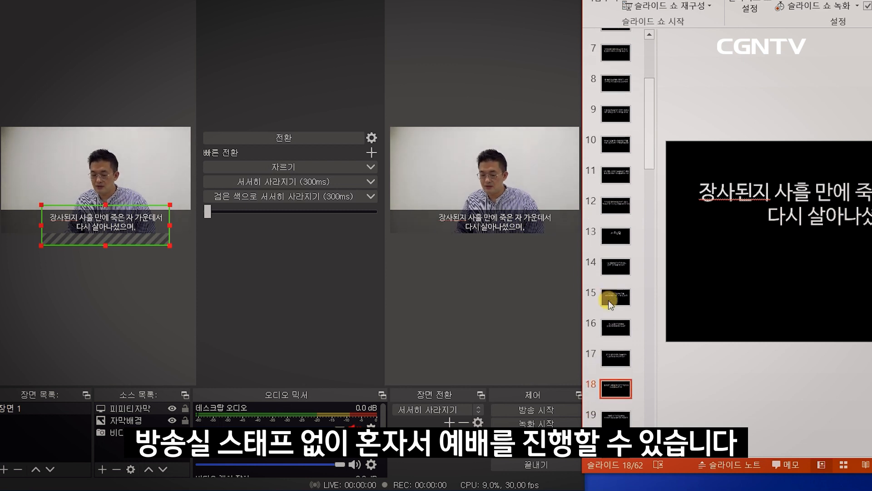
scroll(611, 274, "down", 3)
left_click_drag(646, 140, 663, 268)
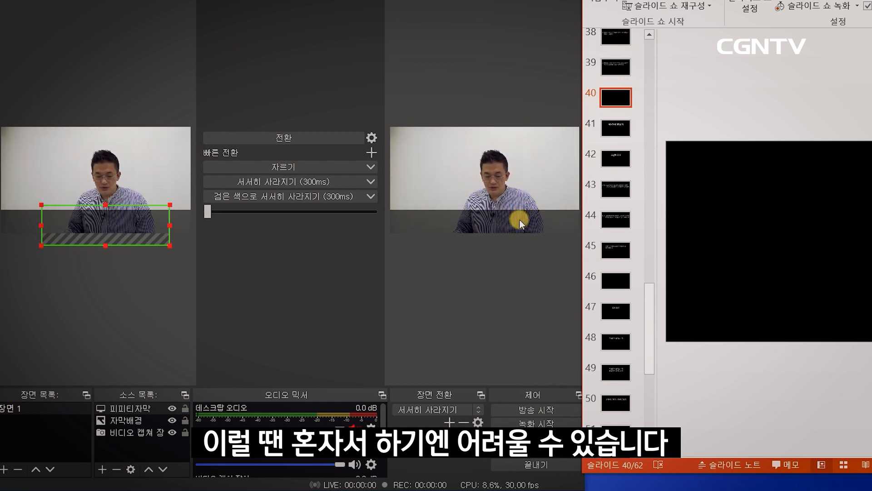
Switch to the cgntv folder in File Explorer and open image 1 to view the worship room setup.
left_click(535, 75)
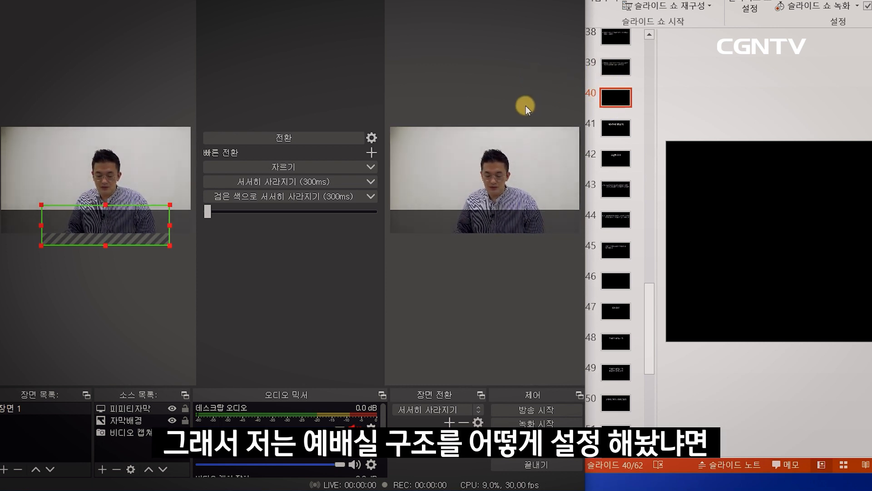
mouse_move(351, 490)
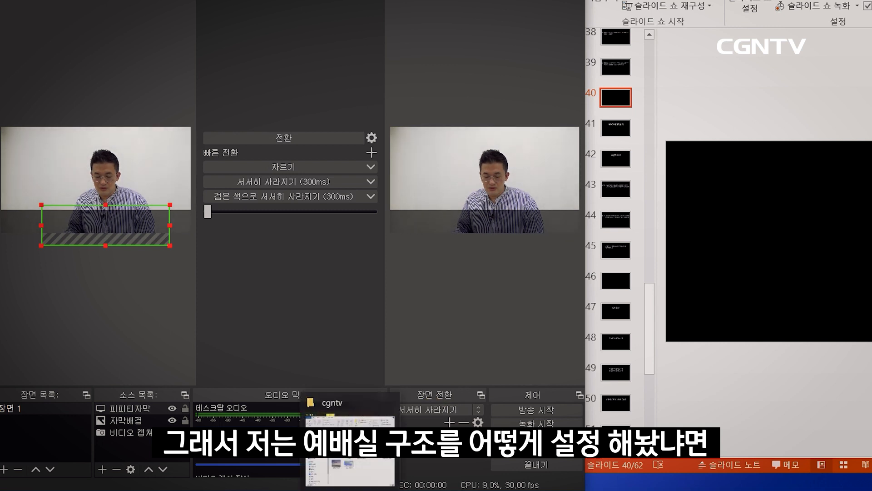
left_click(349, 450)
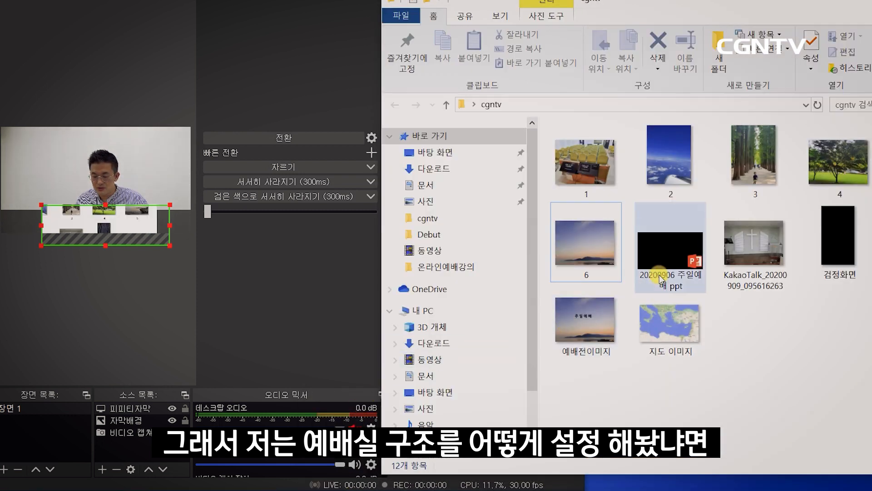
left_click(579, 167)
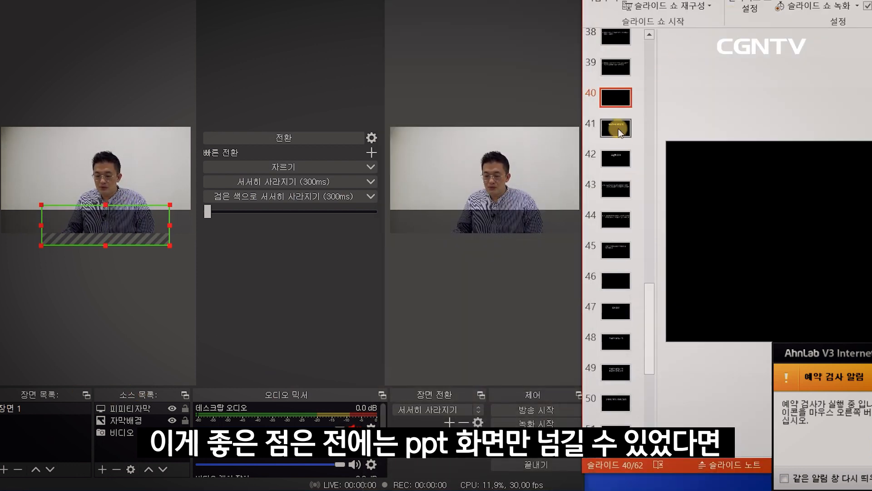
Show slides 41, 42 and 43 in turn to check the sermon captions over the camera picture.
left_click(618, 129)
left_click(615, 159)
left_click(619, 190)
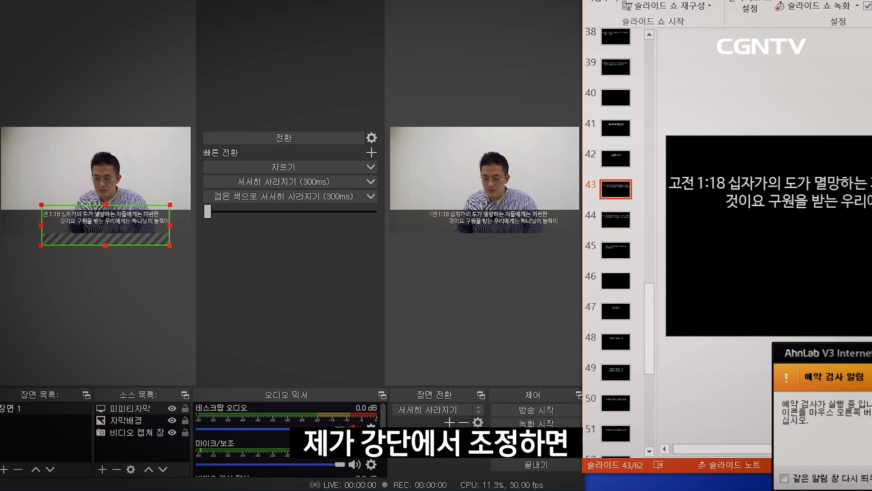
Add a second scene in OBS with the default name 장면 2.
right_click(26, 424)
left_click(54, 430)
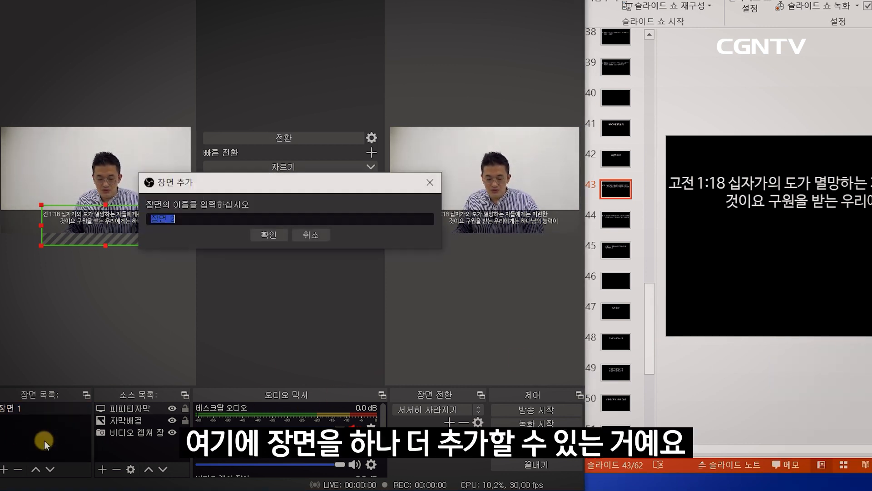
left_click(265, 237)
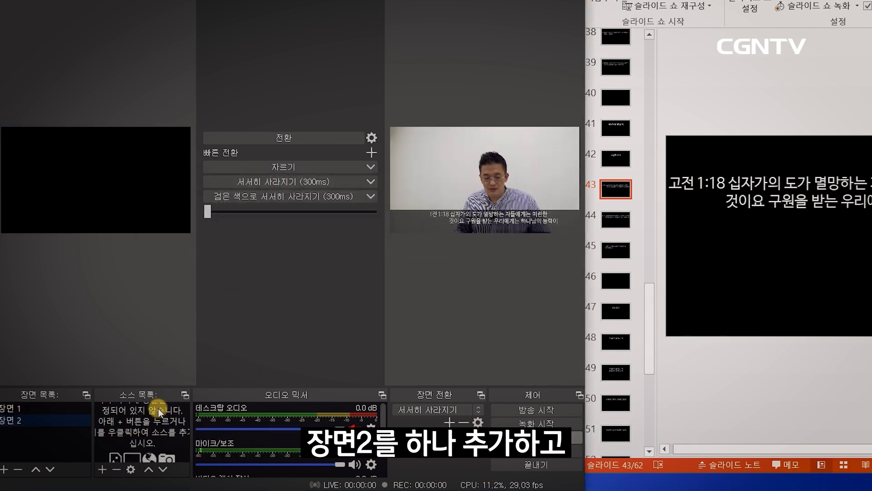
Add the existing 비디오 캡쳐 장치 as a video capture source to 장면 2.
left_click(107, 468)
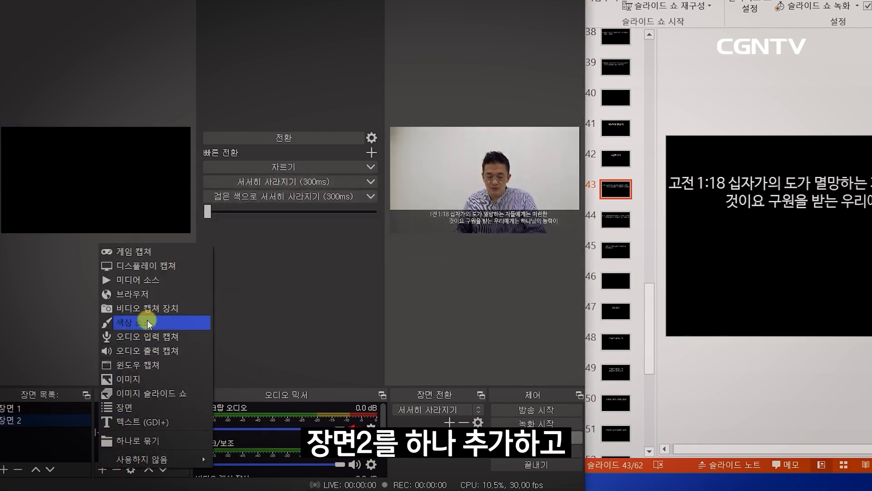
left_click(153, 310)
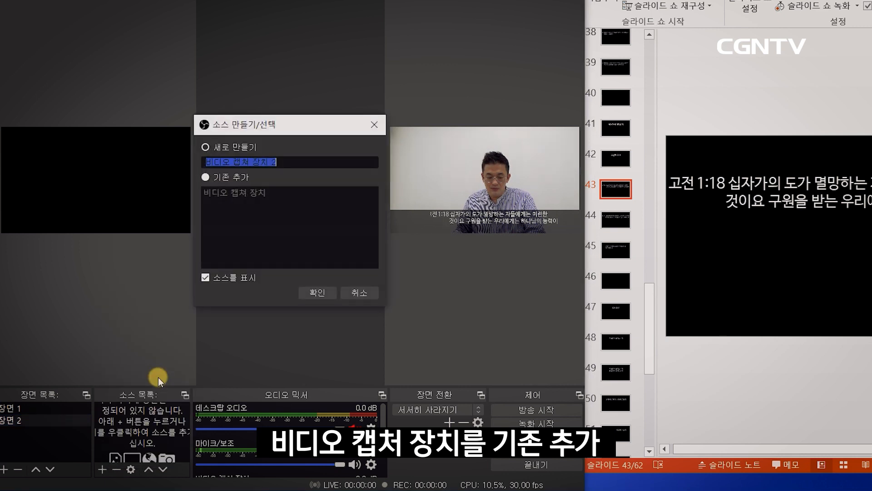
left_click(226, 193)
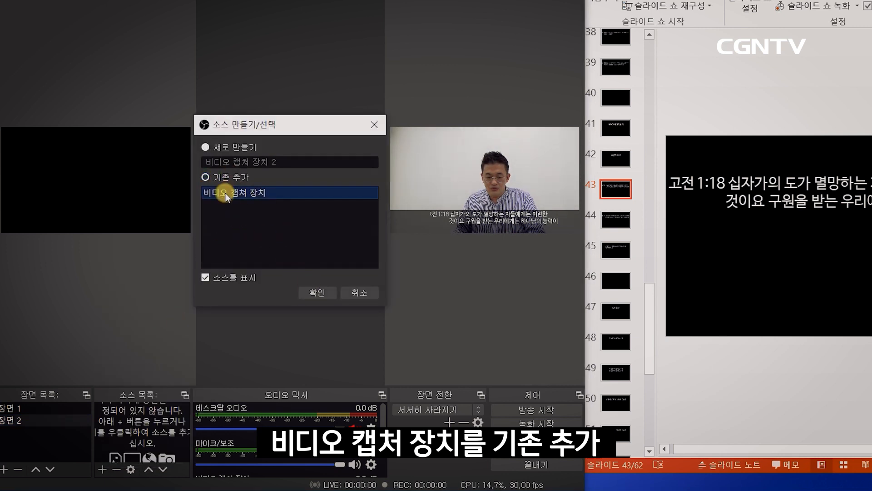
left_click(316, 292)
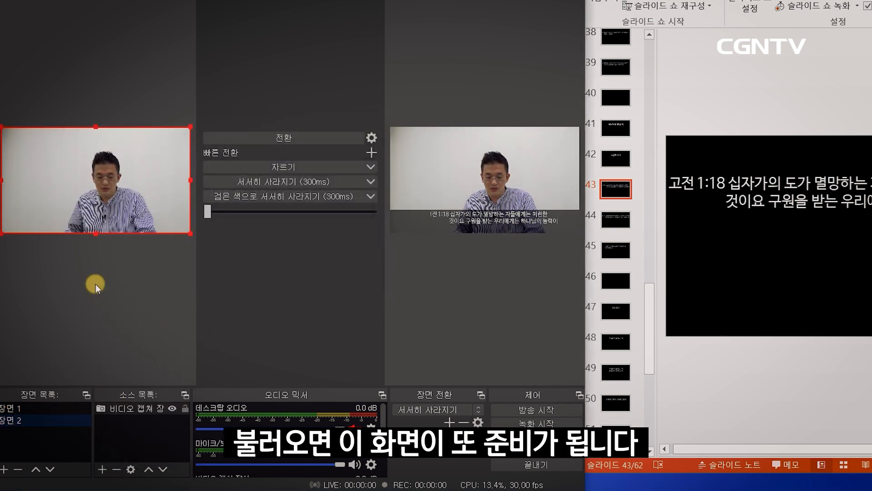
Select 장면 1 and go through the PowerPoint slides from 34 to blank slide 40 to demonstrate its captions.
left_click(38, 408)
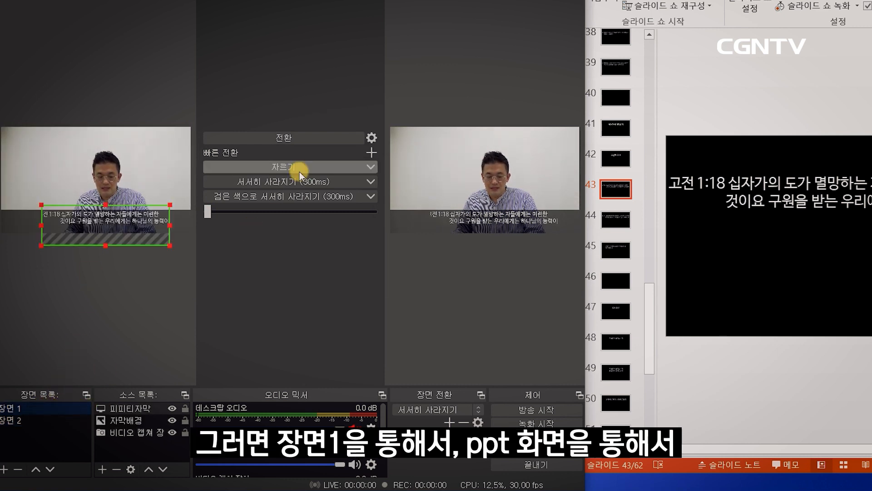
scroll(633, 56, "up", 5)
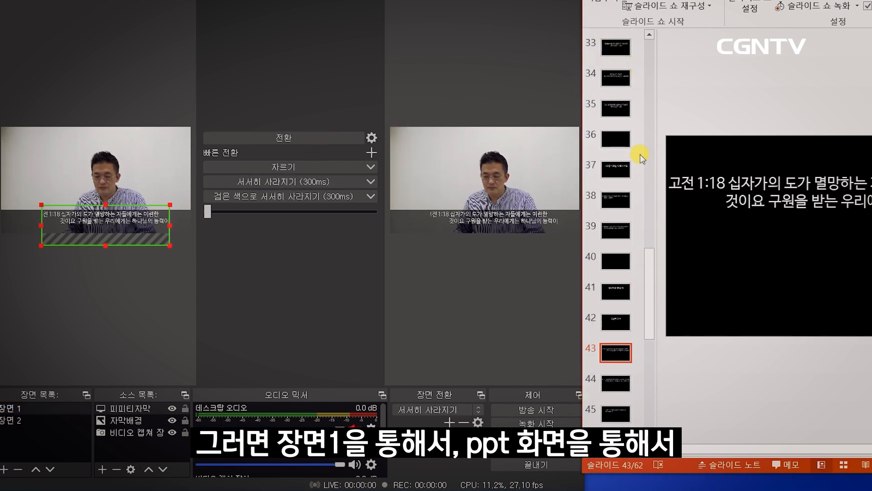
left_click(621, 87)
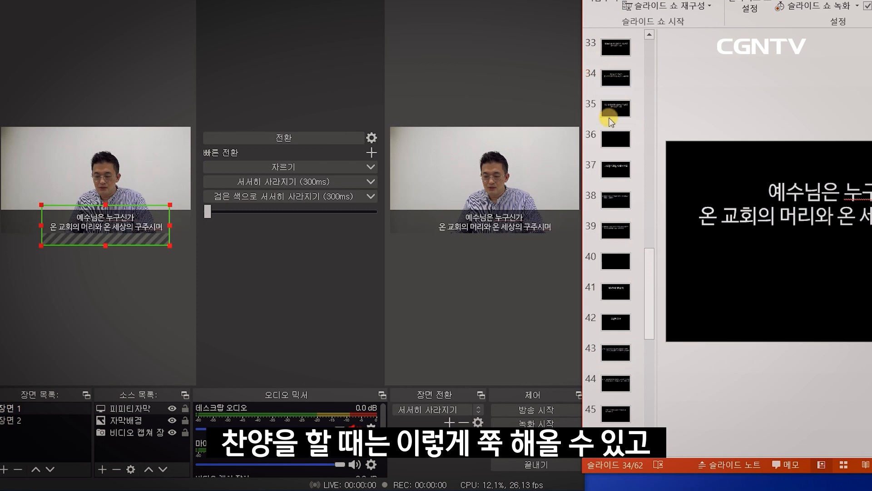
left_click(617, 125)
left_click(617, 168)
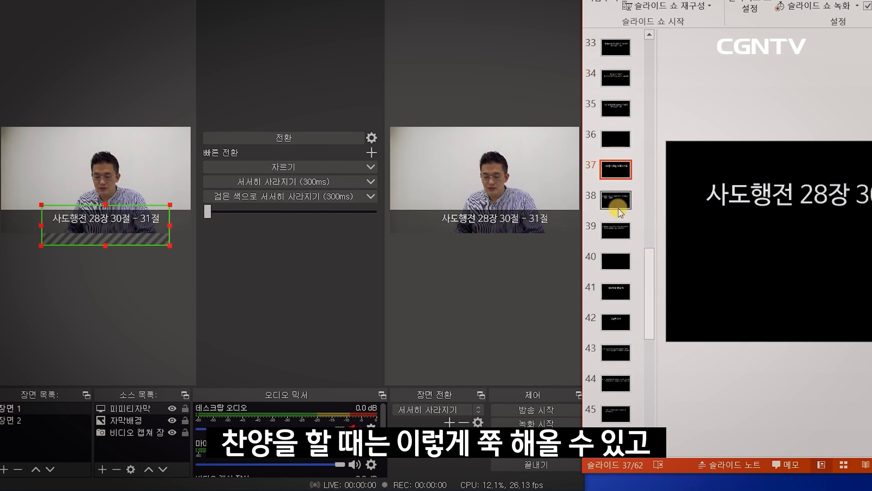
left_click(619, 225)
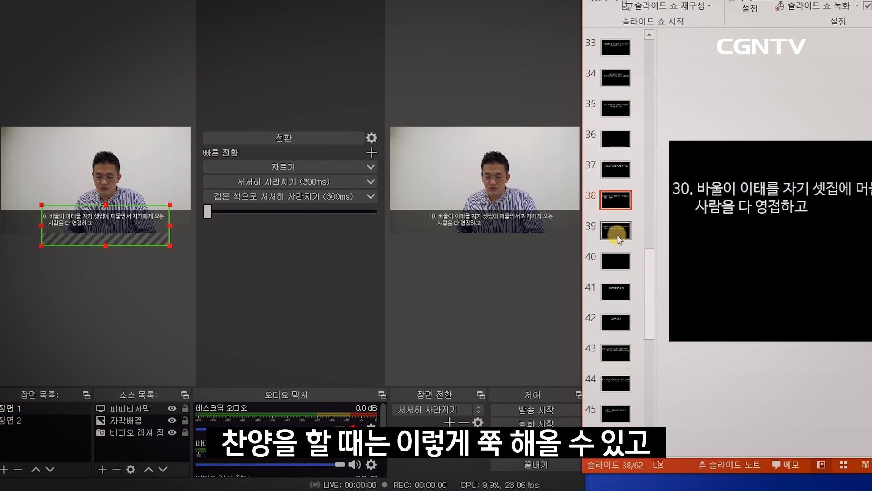
left_click(617, 267)
Load 장면 2 in the preview and transition it to the program output so only the camera picture is broadcast.
left_click(73, 417)
left_click(41, 424)
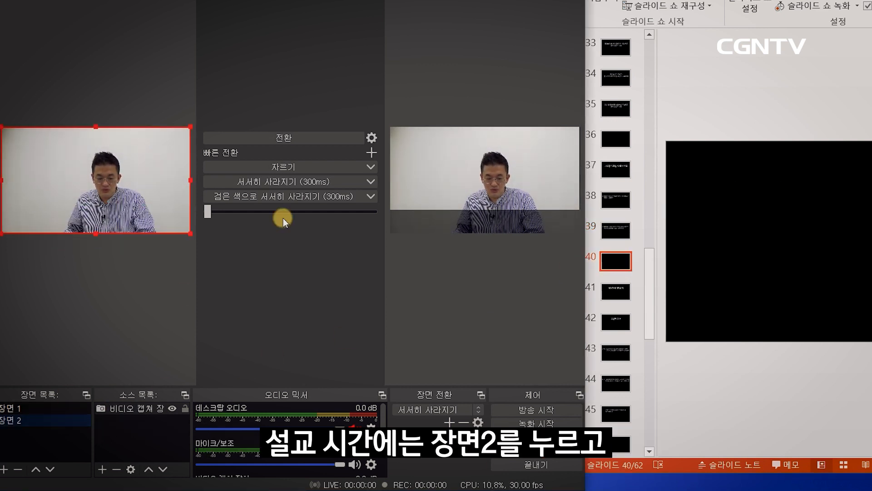
left_click(325, 139)
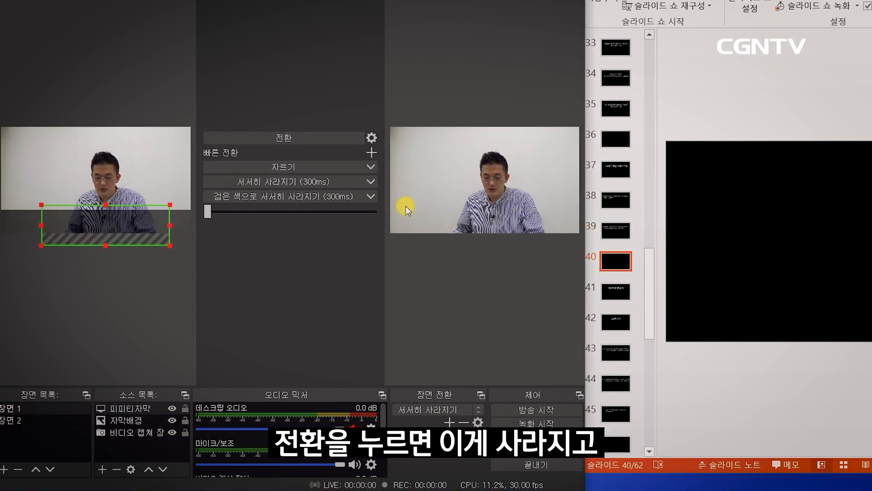